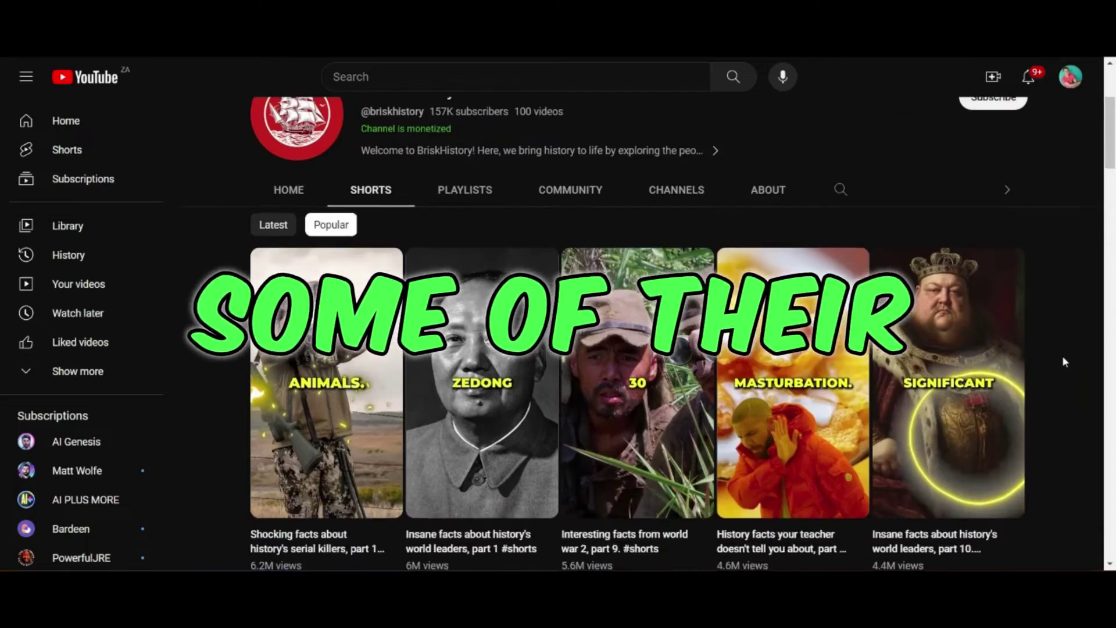
Step: Examine the popular shorts of the history channels on YouTube and BriskHistory's statistics on Social Blade
scroll(1065, 362, "up", 3)
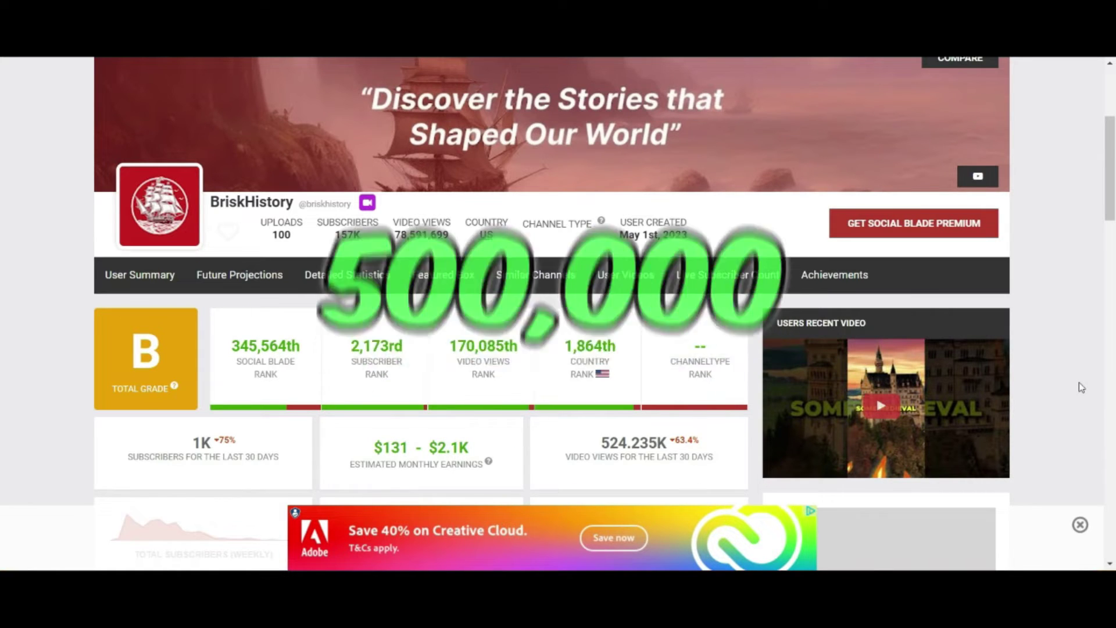
scroll(1080, 382, "down", 2)
scroll(1079, 382, "up", 1)
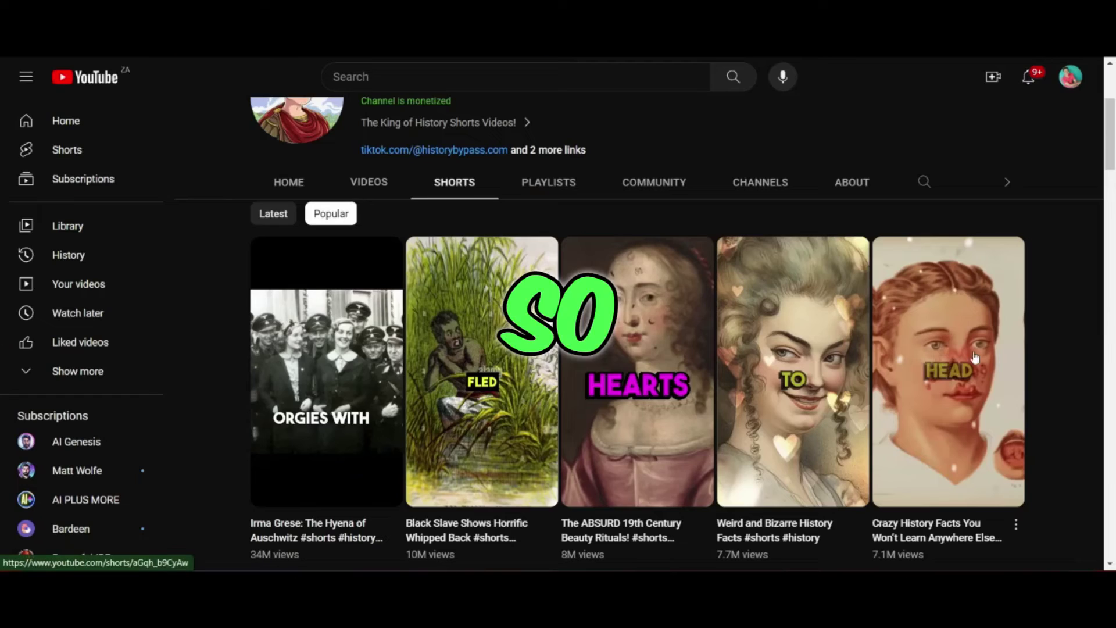
scroll(1083, 343, "up", 2)
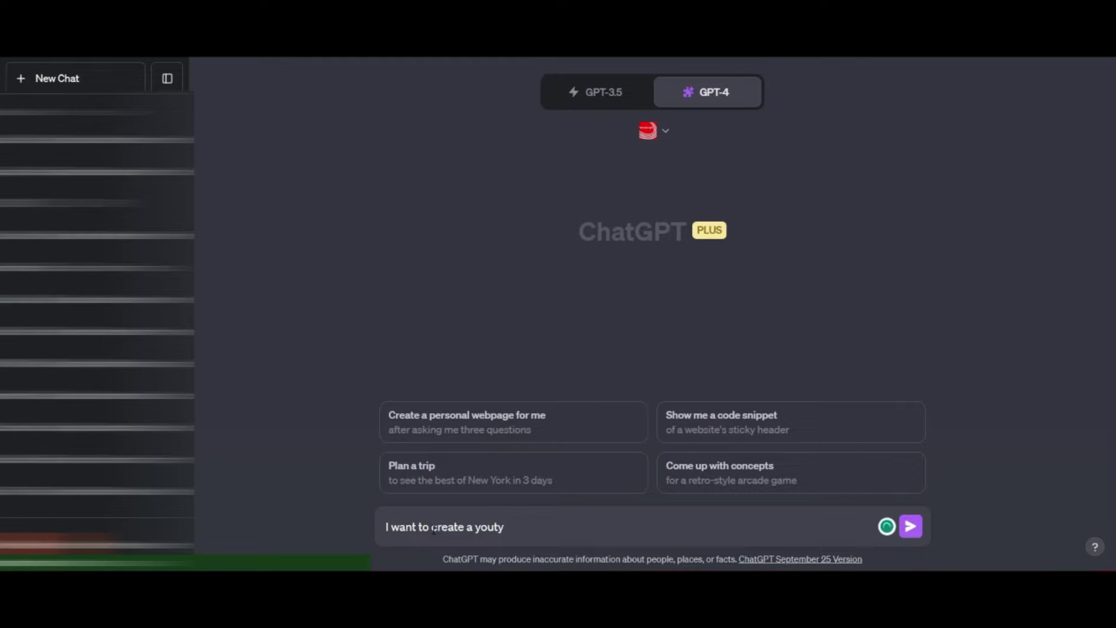
Step: Ask ChatGPT for ten ideas for fascinating stories from history, especially the Roman Empire, for a YouTube Shorts history channel
left_click(518, 520)
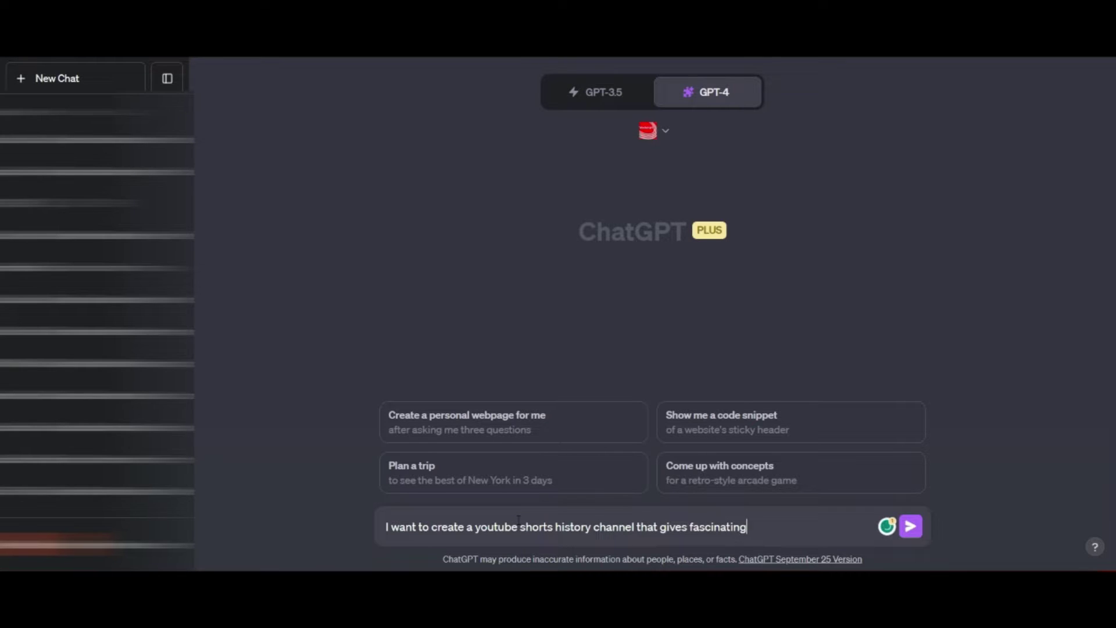
type("facts about history. Give me ten")
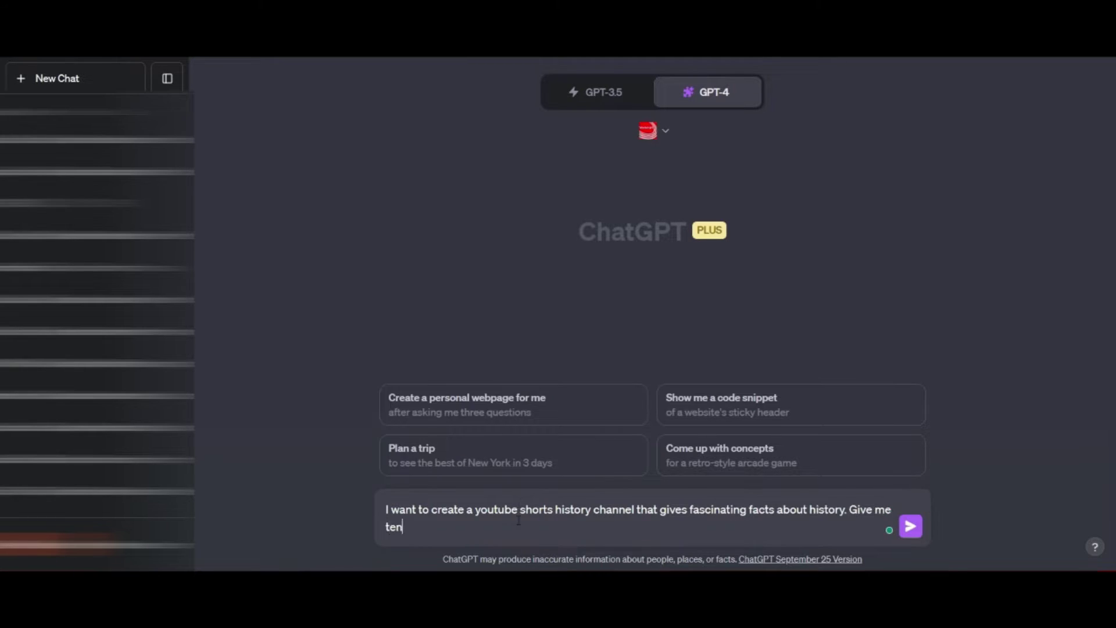
type(" ideas for fascinating stories from history, especially the roman empire")
key("Return")
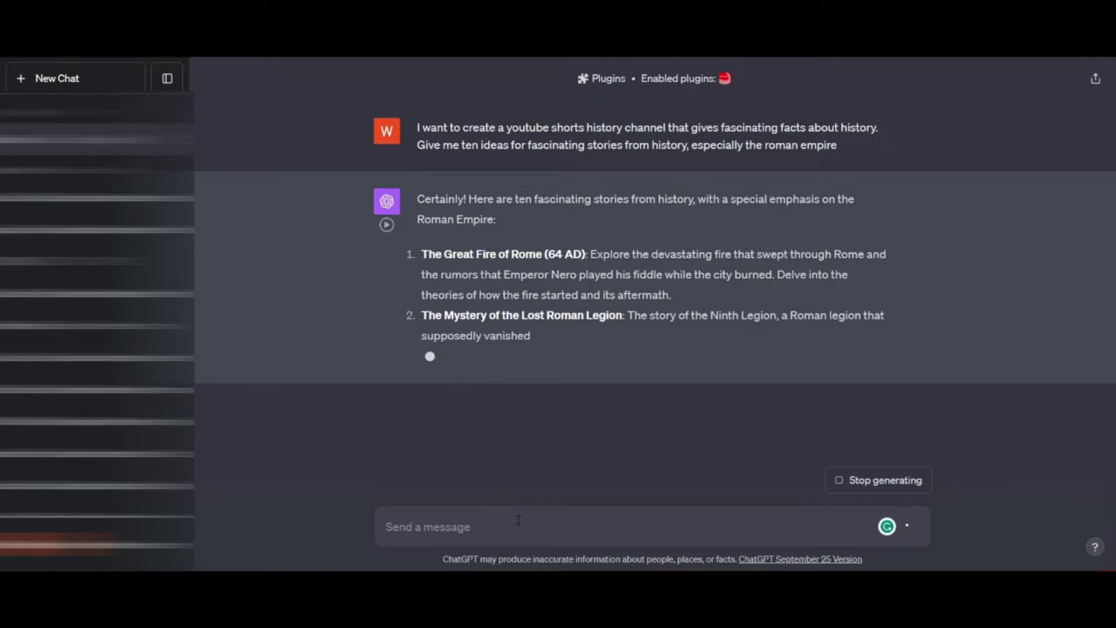
Step: Request a short, gripping story for number 2 that tells exactly what happened at the end and lasts no longer than 50 seconds
type(", gripping and")
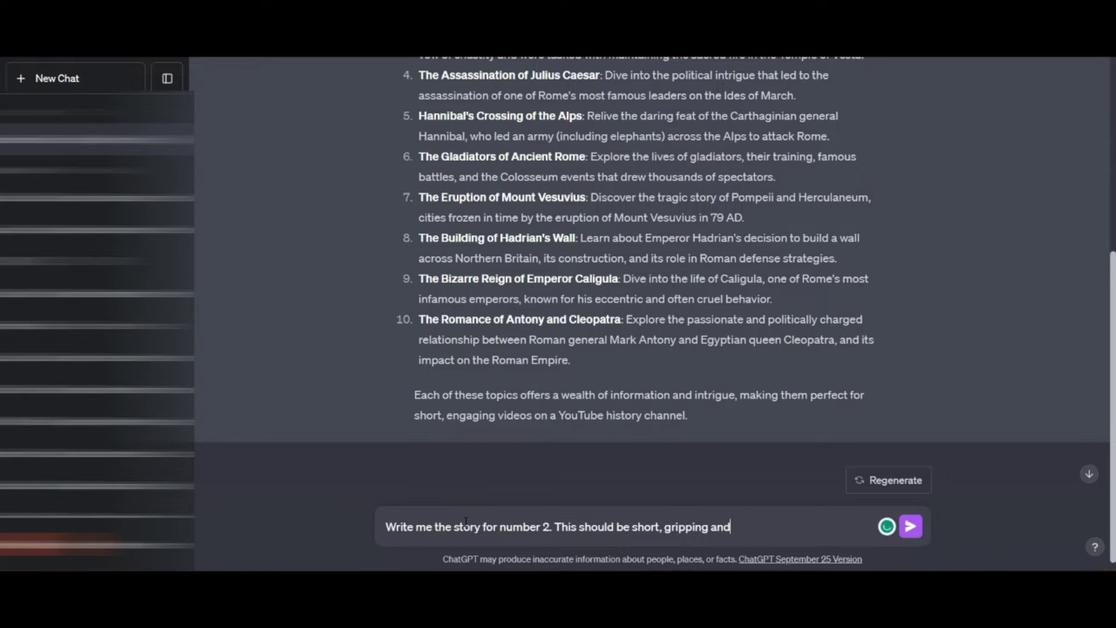
type("give the viewer exactly what happened at the end of the story. It should be no longer than 50 seconds.")
key("Return")
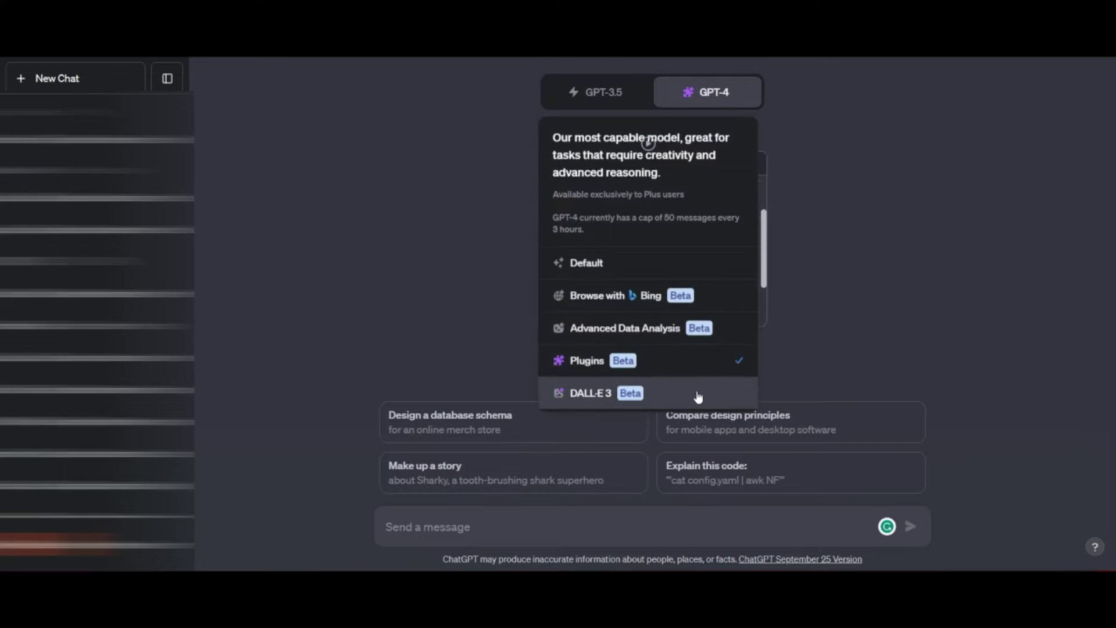
Step: Switch GPT-4 to DALL-E 3 and generate images of a Roman legion marching into a fog-covered ancient British forest with mysterious aura and shadowy background figures
left_click(705, 394)
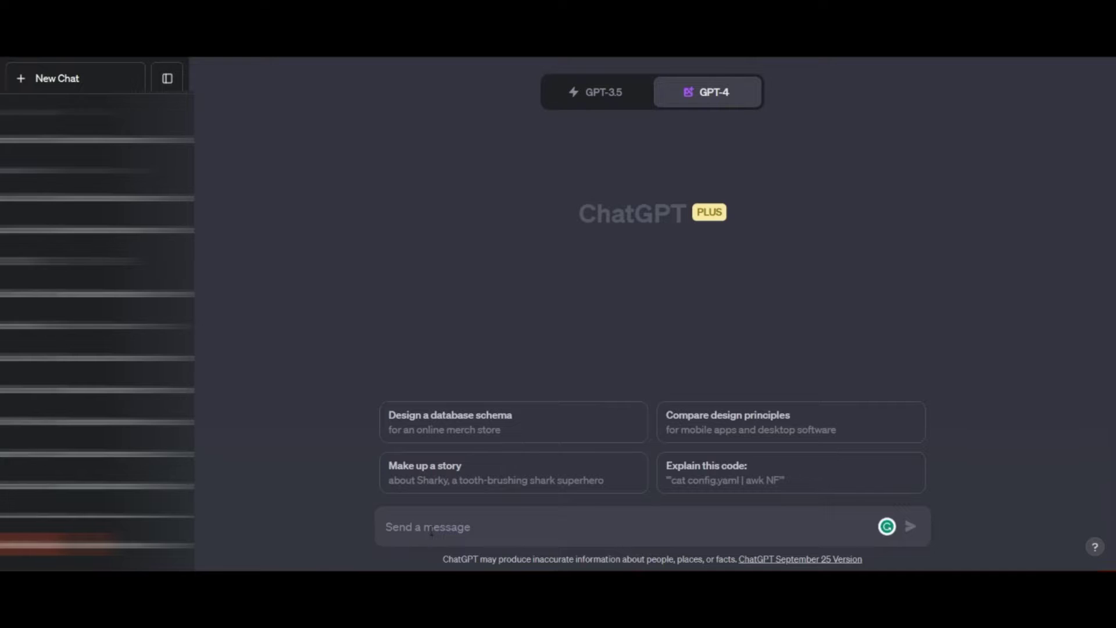
type("\"A Roman legion marching into a fog-covered ancient British forest, with a mysterious aura and shadowy figures lurking in the background.\"")
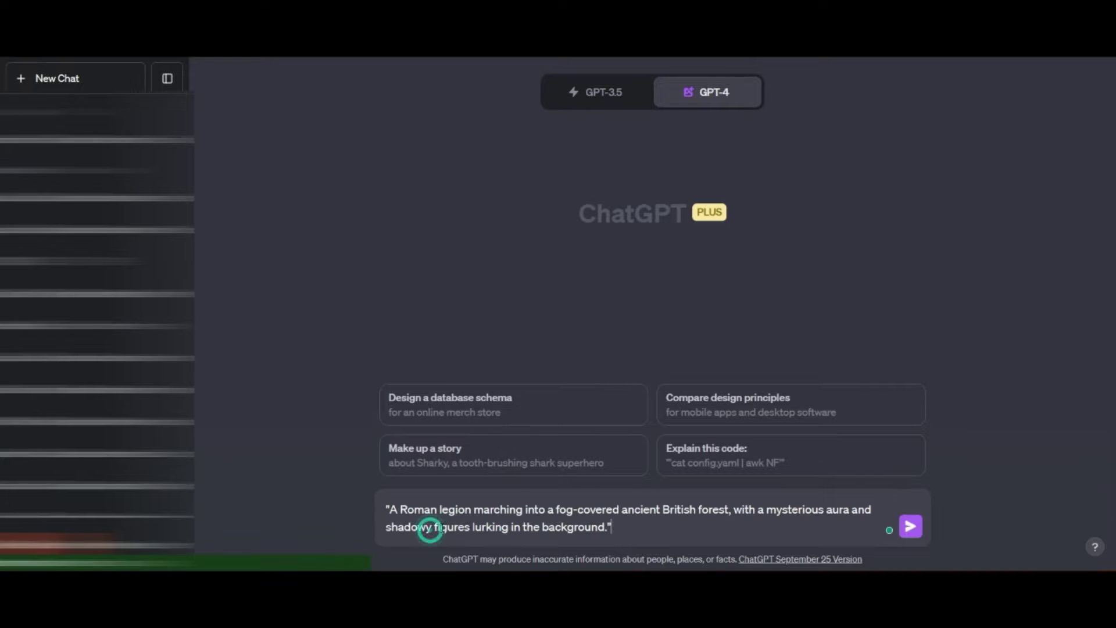
left_click(912, 527)
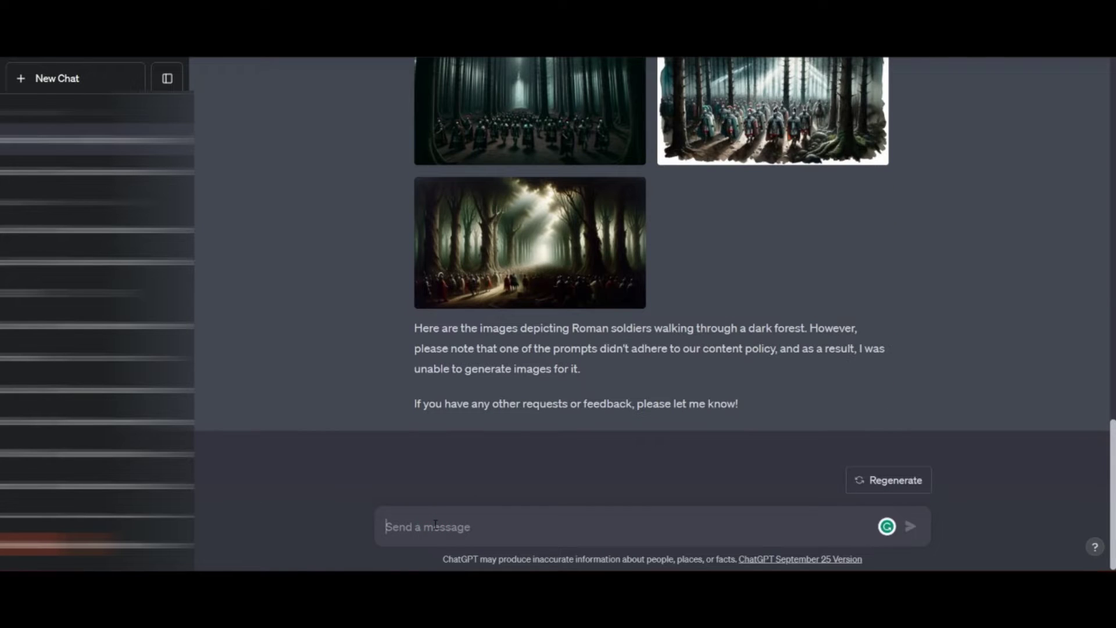
Step: Generate close-up images of a Roman soldier walking through a dark forest with fear in his eyes
type("Close up of a roman solder walking through a")
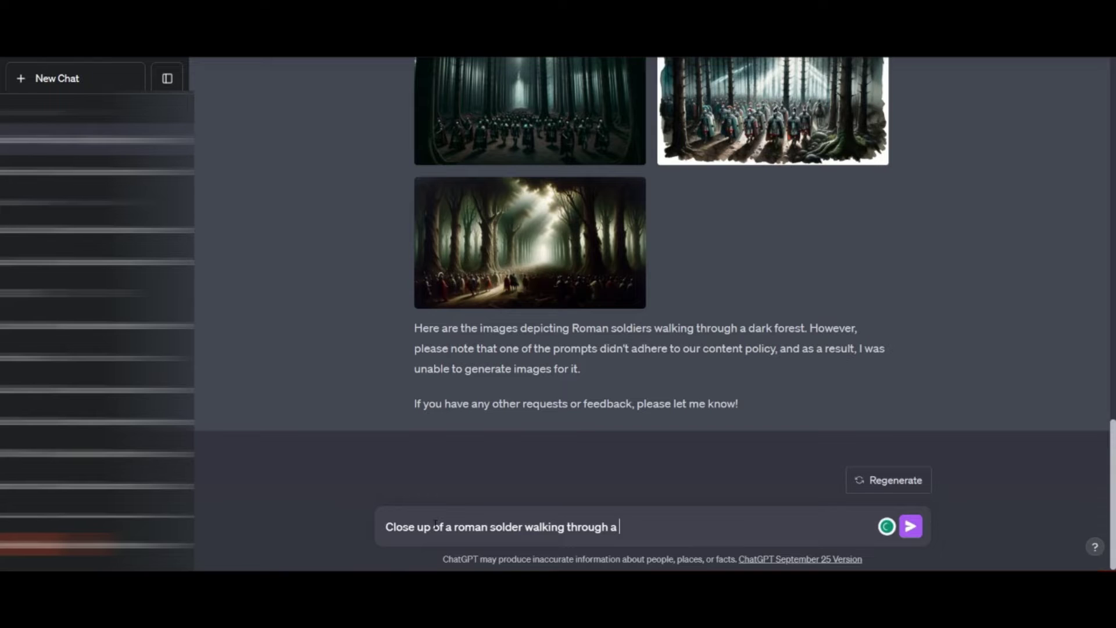
type(" dark forest, fear in")
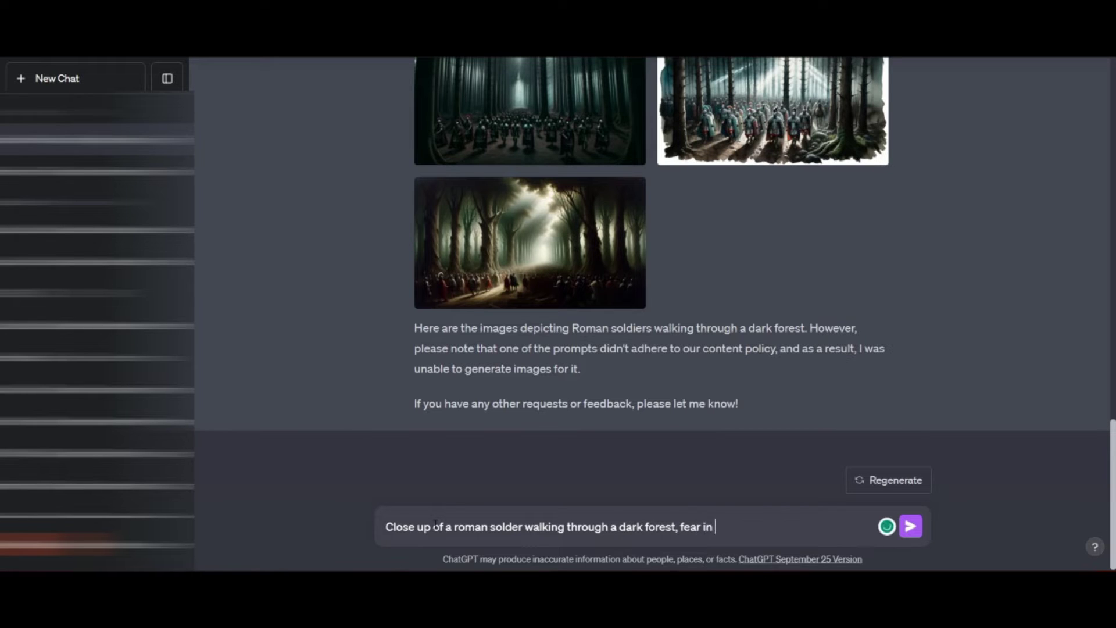
type(" his eyes")
key("Return")
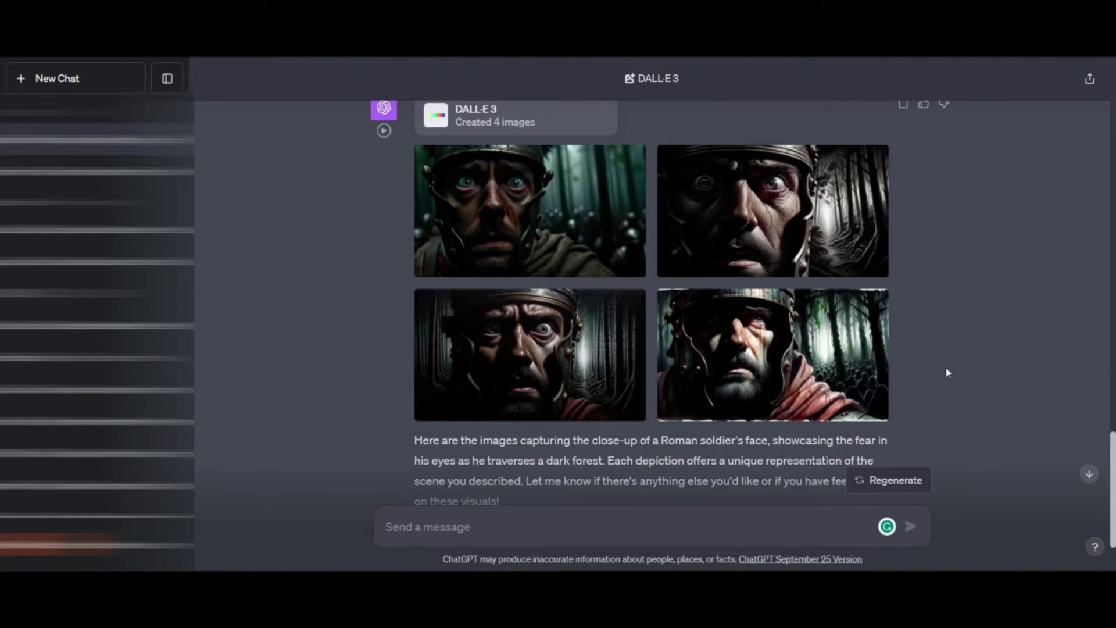
scroll(946, 372, "down", 2)
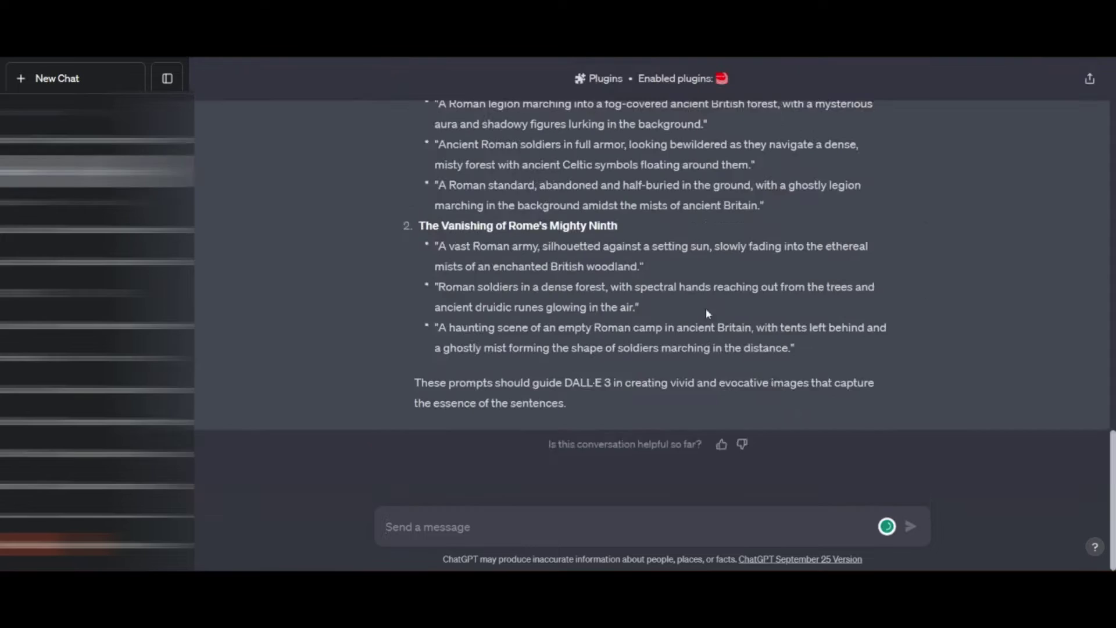
Step: Generate images of the mighty ninth legion of ancient Rome
scroll(924, 298, "up", 10)
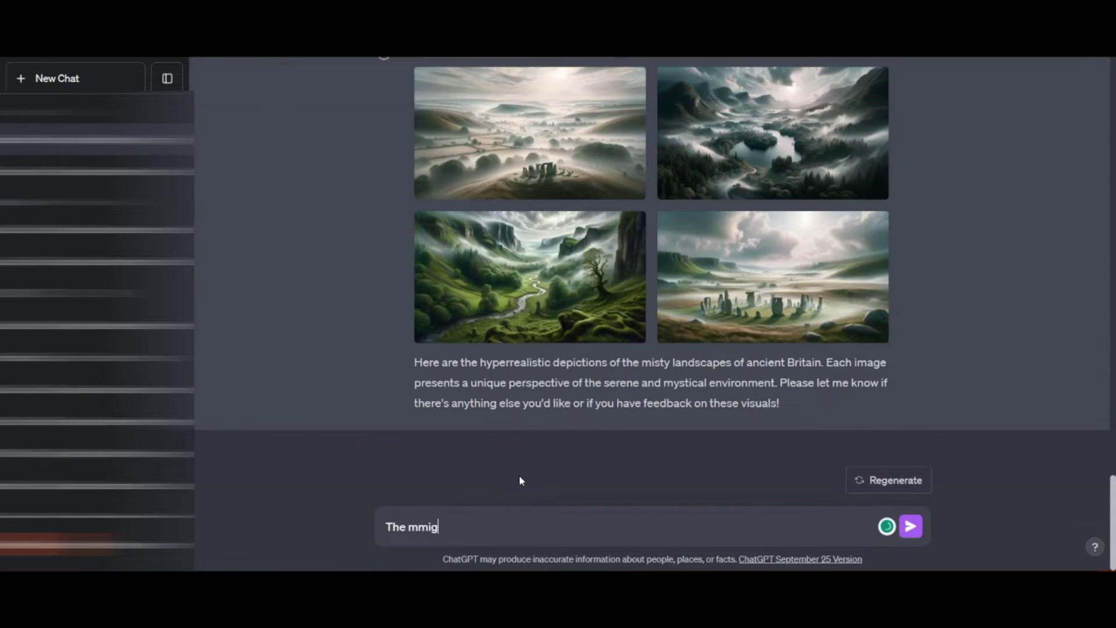
type("ty ninth legion of ancient rom")
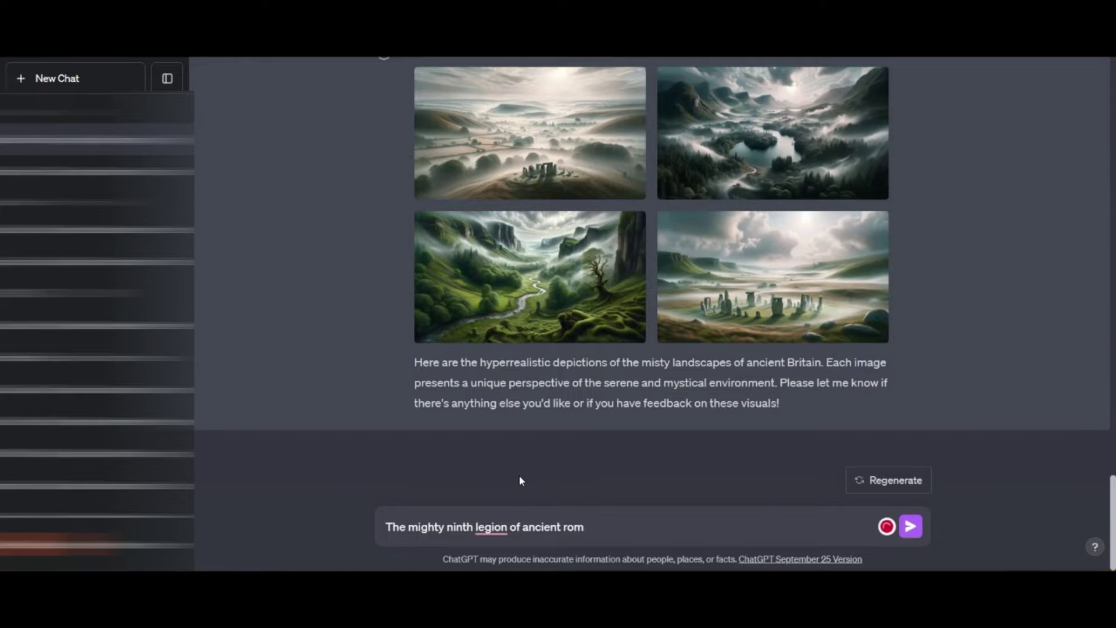
type("e")
key("Return")
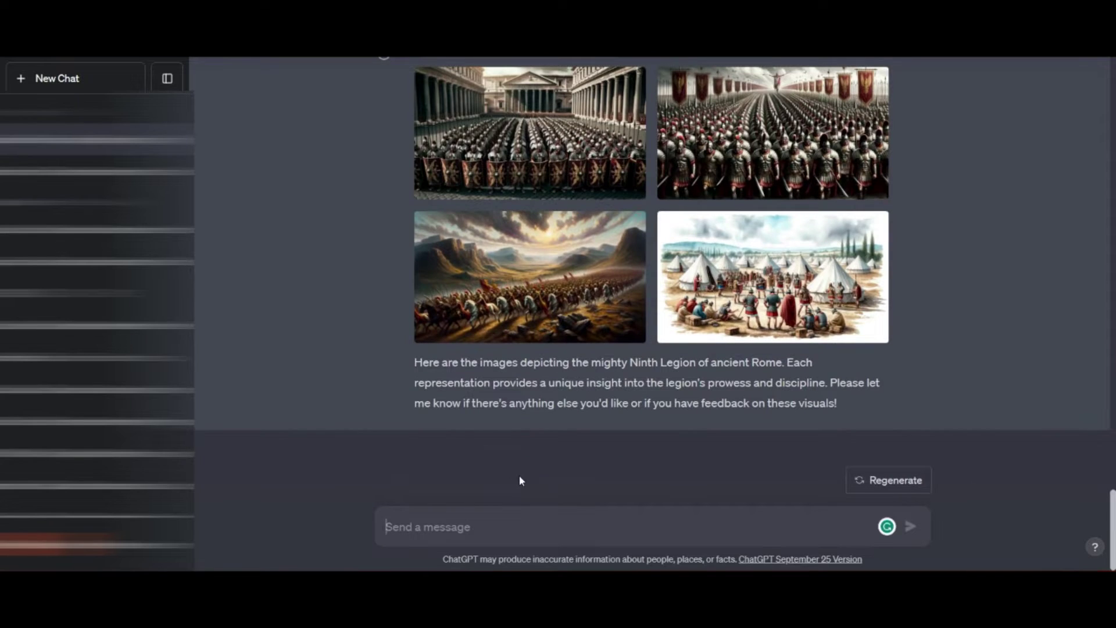
Step: Generate cinematic, 8k, hyper-realistic close-ups of the mighty captain of the ninth legion of ancient Rome with other soldiers behind him
type("close up of the mighty captain of of the ")
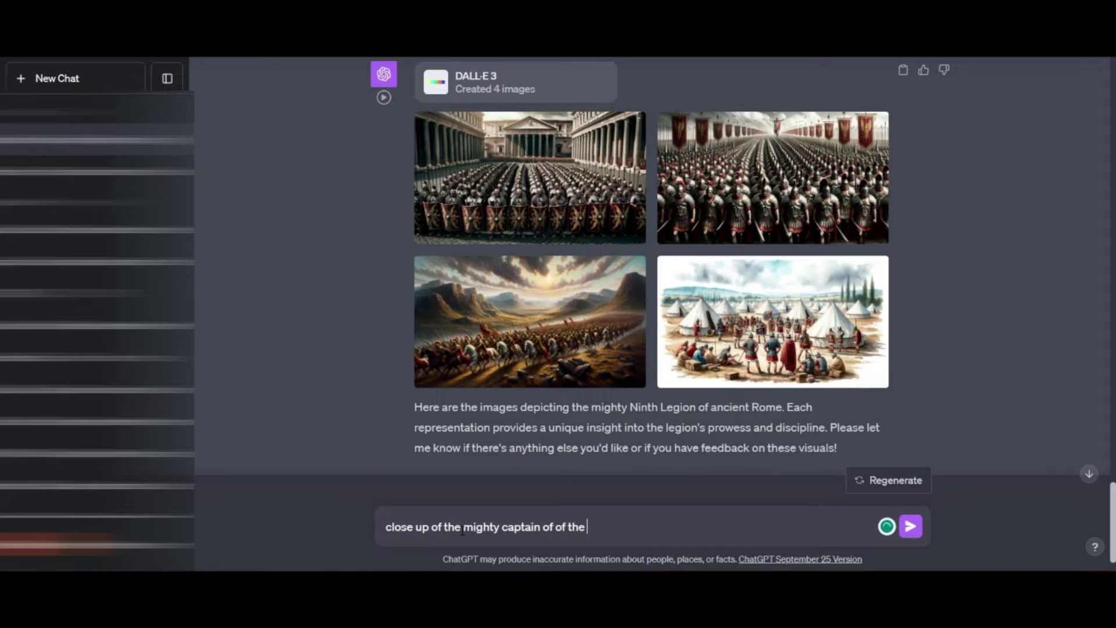
type("mighty ninth legion of ancient")
type("rome with other soldiers behind him, cinematic, 8k, hyper-reali")
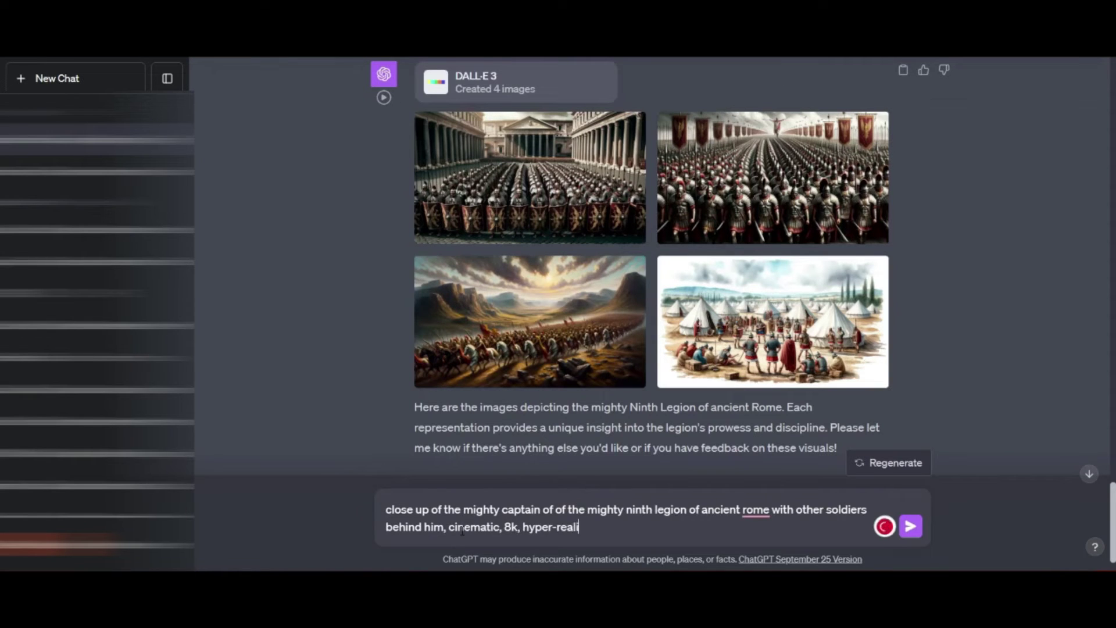
type("stic")
key("Return")
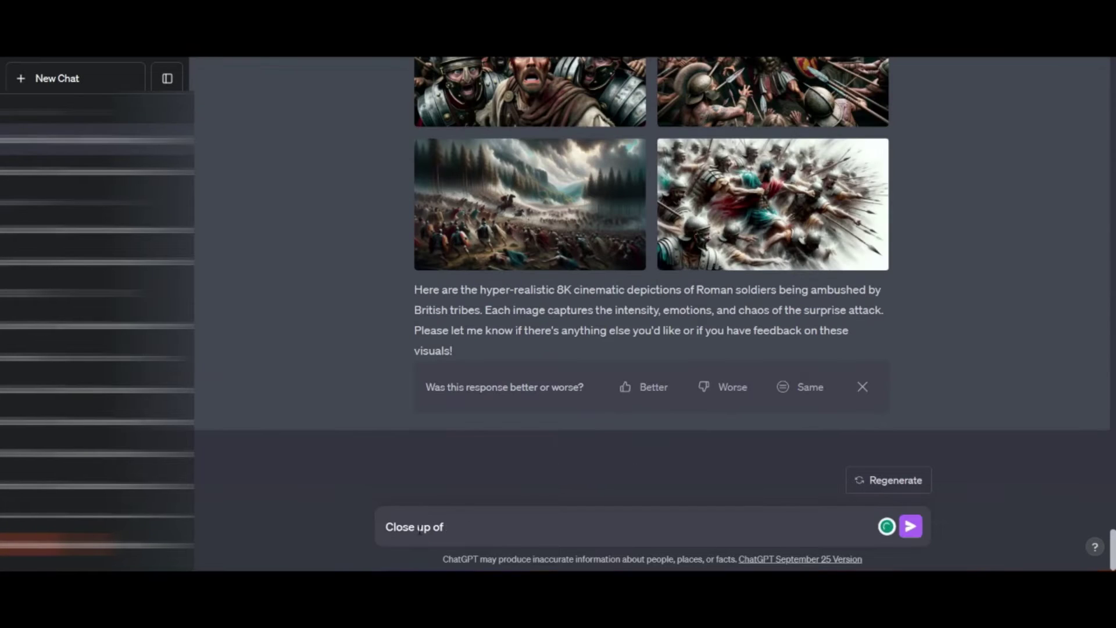
Step: Generate cinematic, 8K, hyperrealistic close-ups of Roman soldiers deserting a battle with the ancient tribes of Britain
type("roman soldiers deserting a battle with the ")
type("ancient tribes of britain, cinematic, 8K, hyperrealistic")
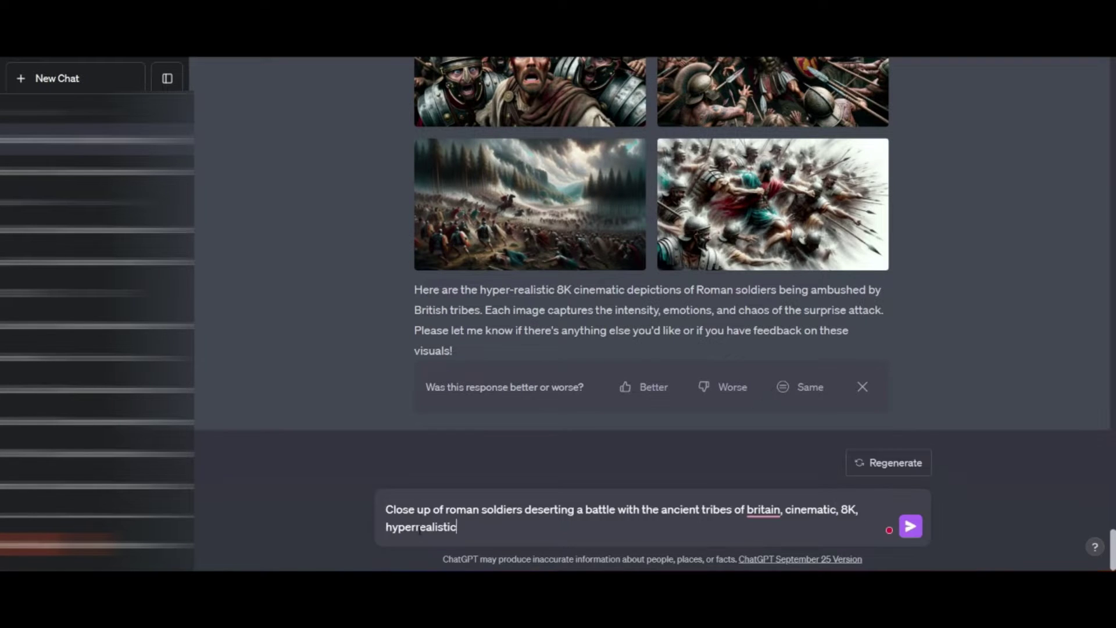
key("Return")
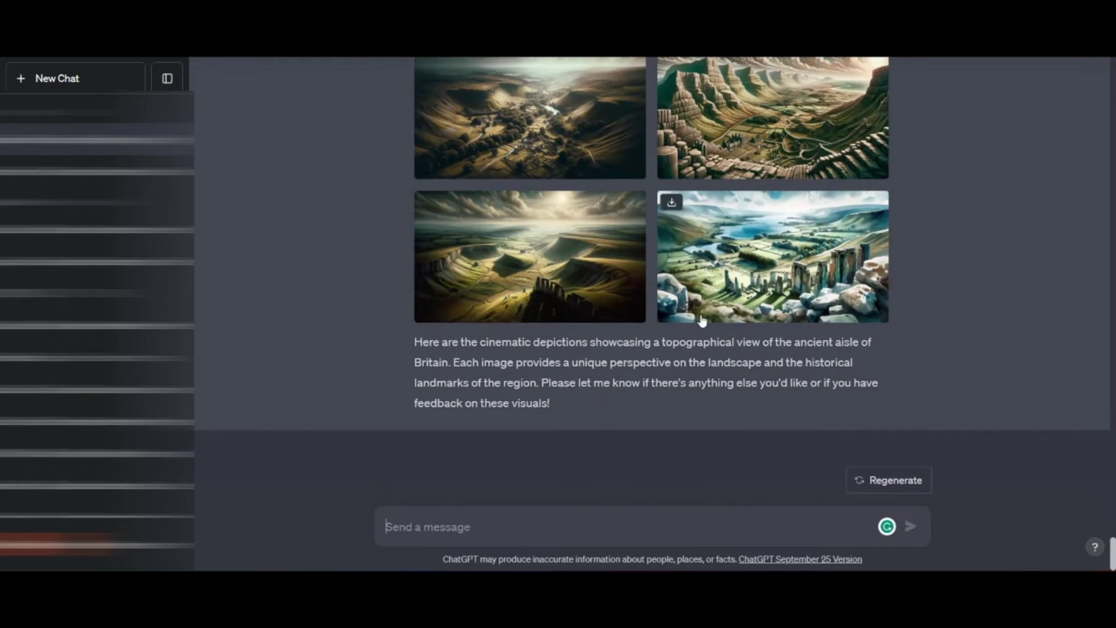
Step: Generate cinematic, 8k, hyperrealistic views of how the United Kingdom looked during the times of ancient Rome
type("View of how the united kingdom looked during the times of ancient rome, cine")
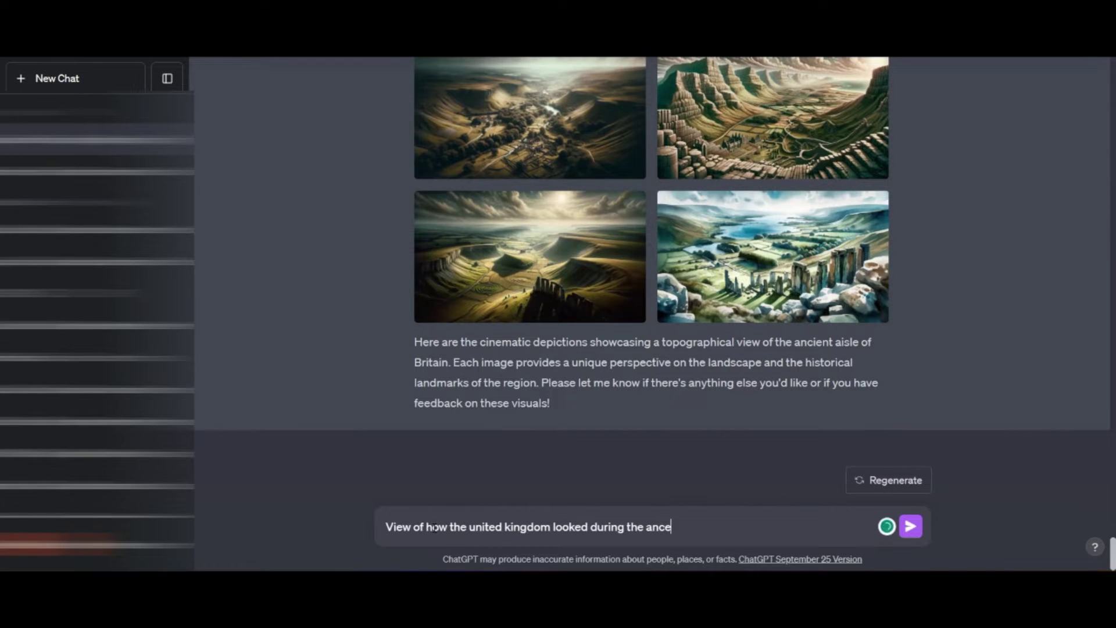
type("matic, 8k, hyperrealistic")
key("Return")
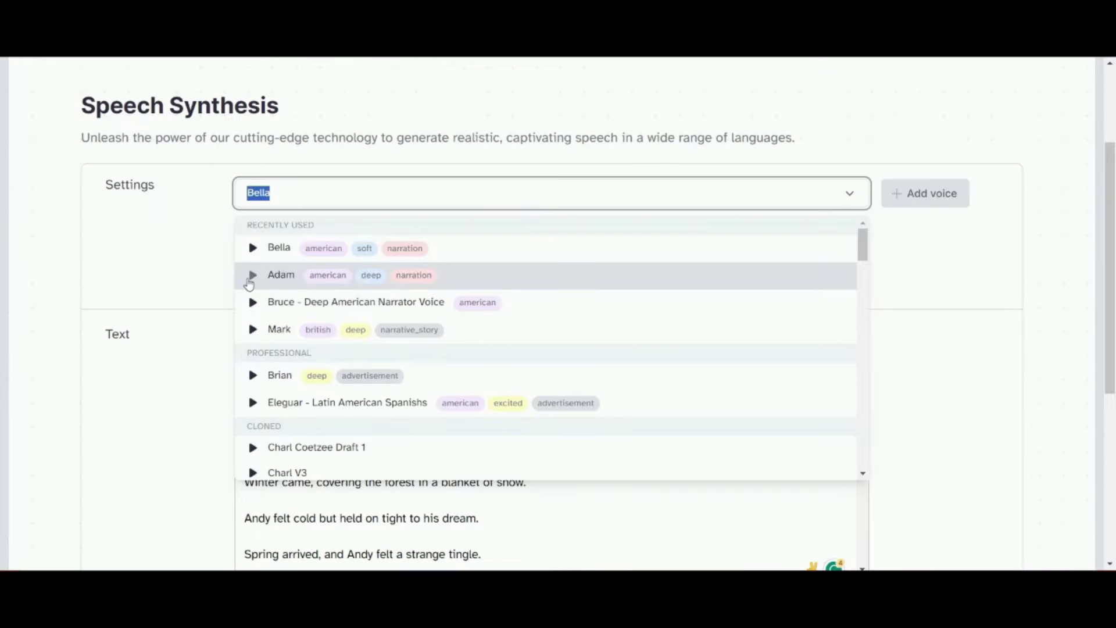
Step: In Speech Synthesis, preview the Adam, Bruce, Mark, Brian and Eleguar voices and choose Brian as the voice
left_click(254, 276)
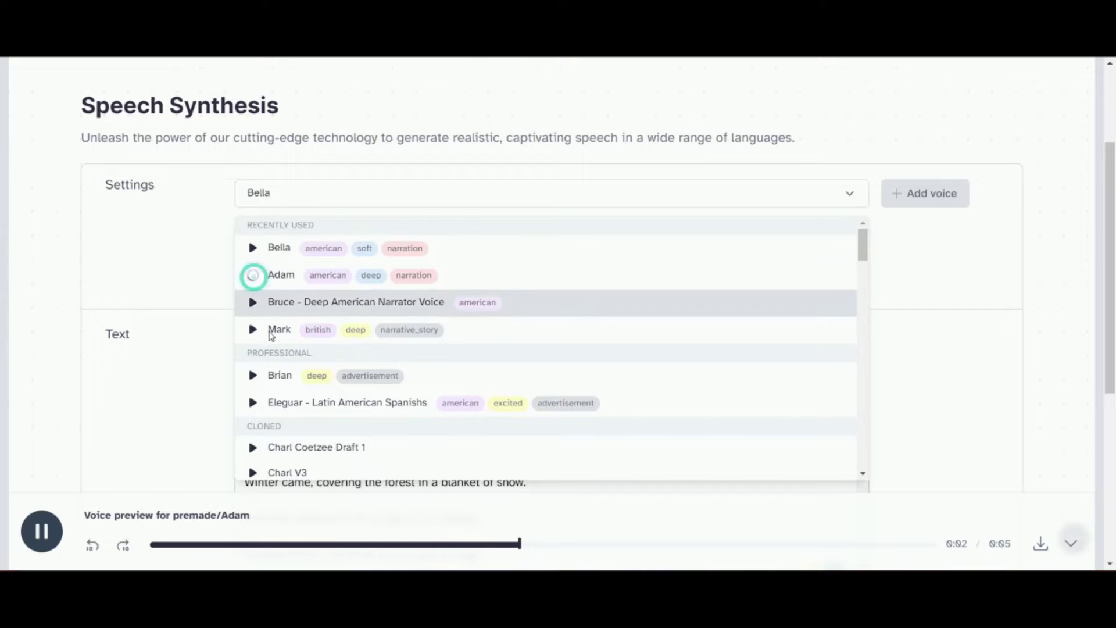
left_click(253, 302)
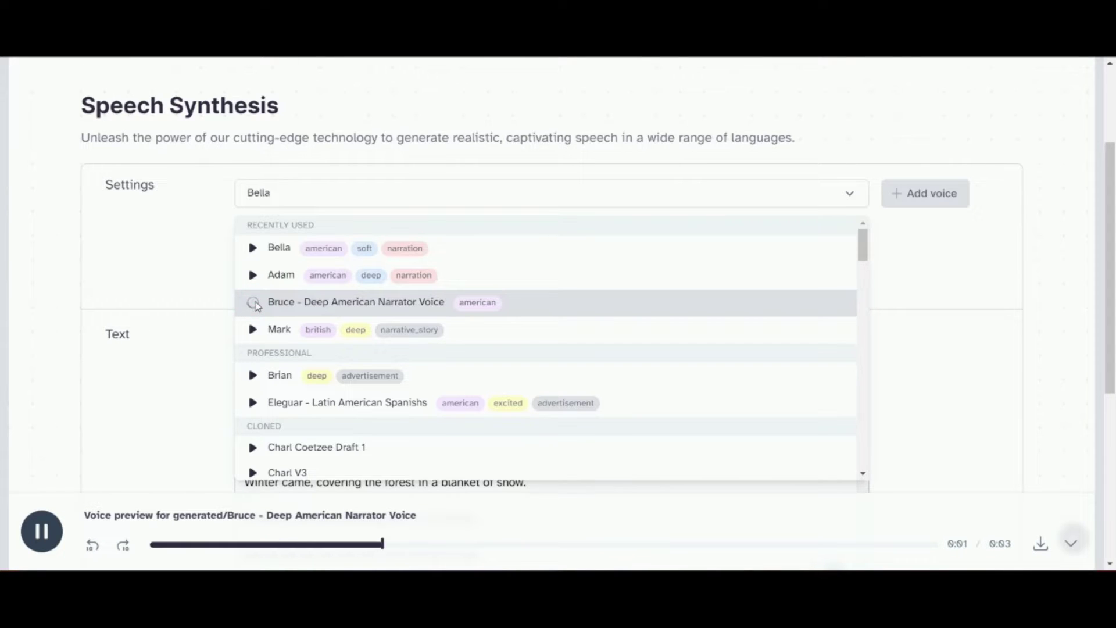
left_click(254, 331)
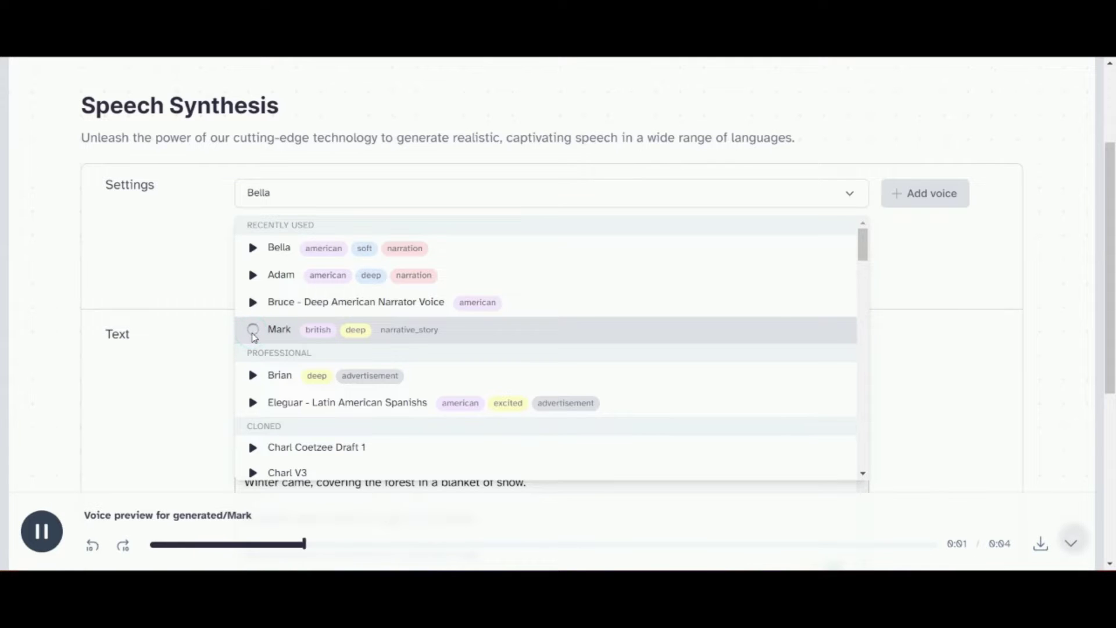
left_click(255, 302)
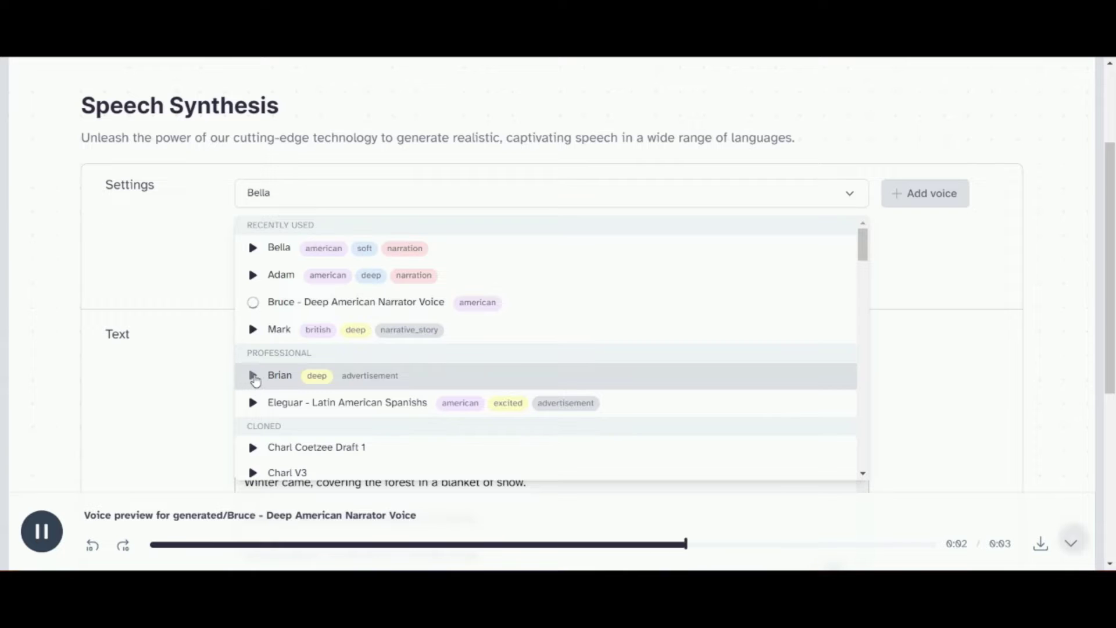
left_click(253, 375)
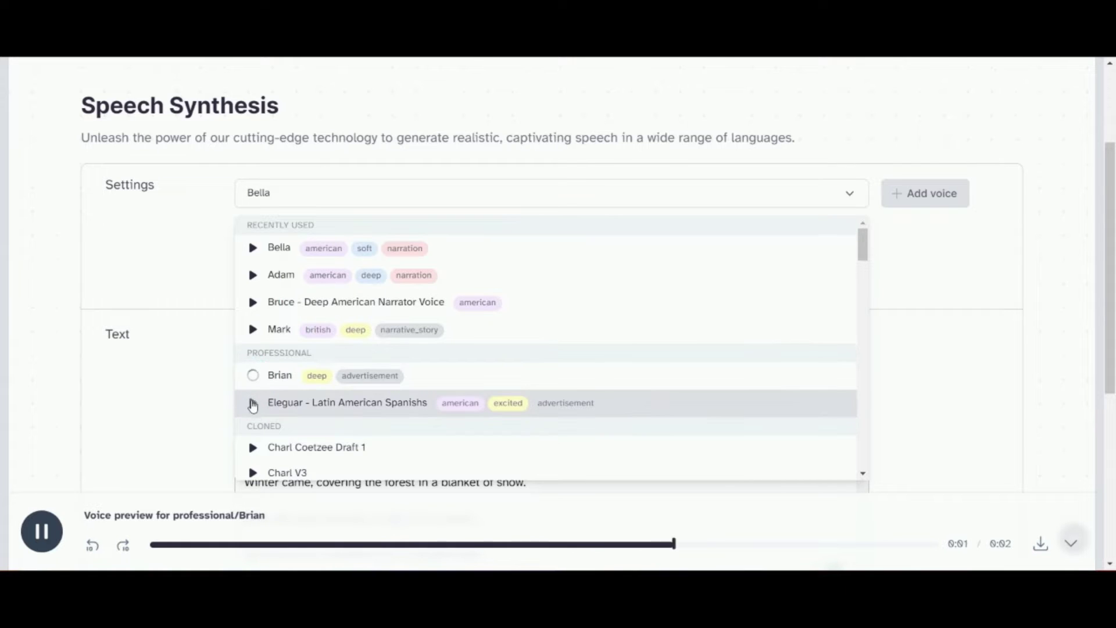
left_click(253, 375)
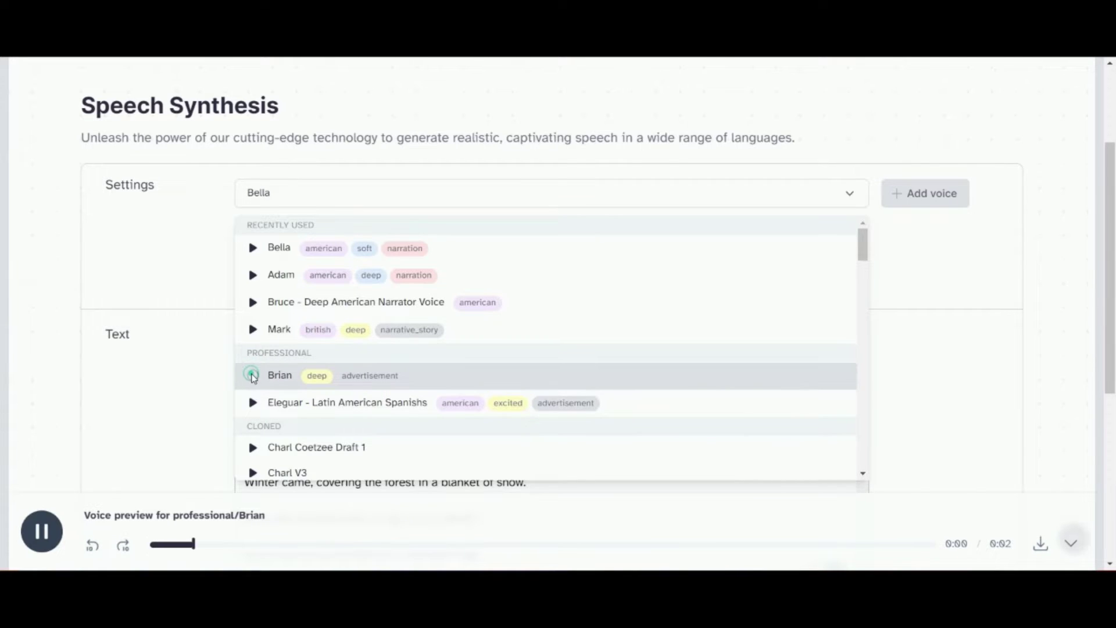
left_click(254, 403)
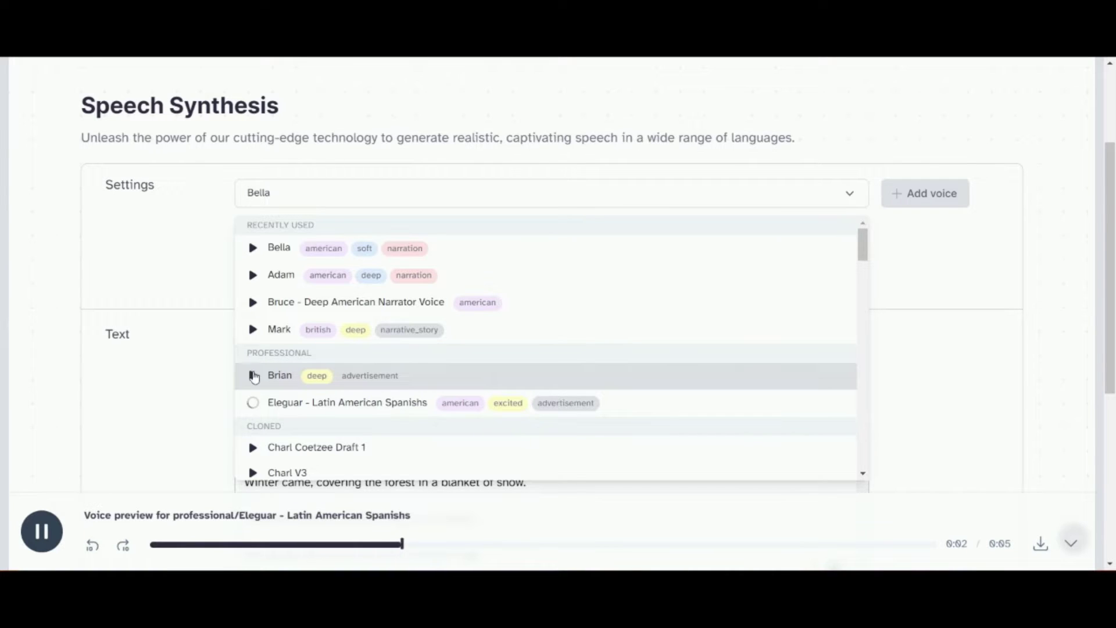
left_click(253, 375)
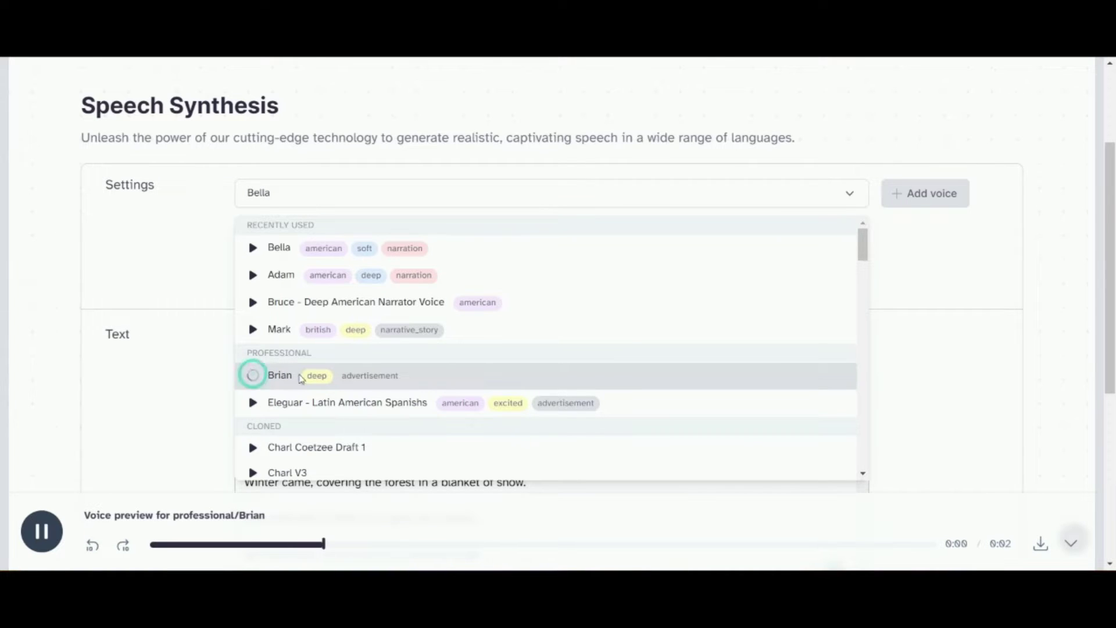
left_click(414, 377)
Step: Replace the existing speech text with the Ninth Legion story that starts "In the misty landscapes of ancient Britain"
left_click(428, 388)
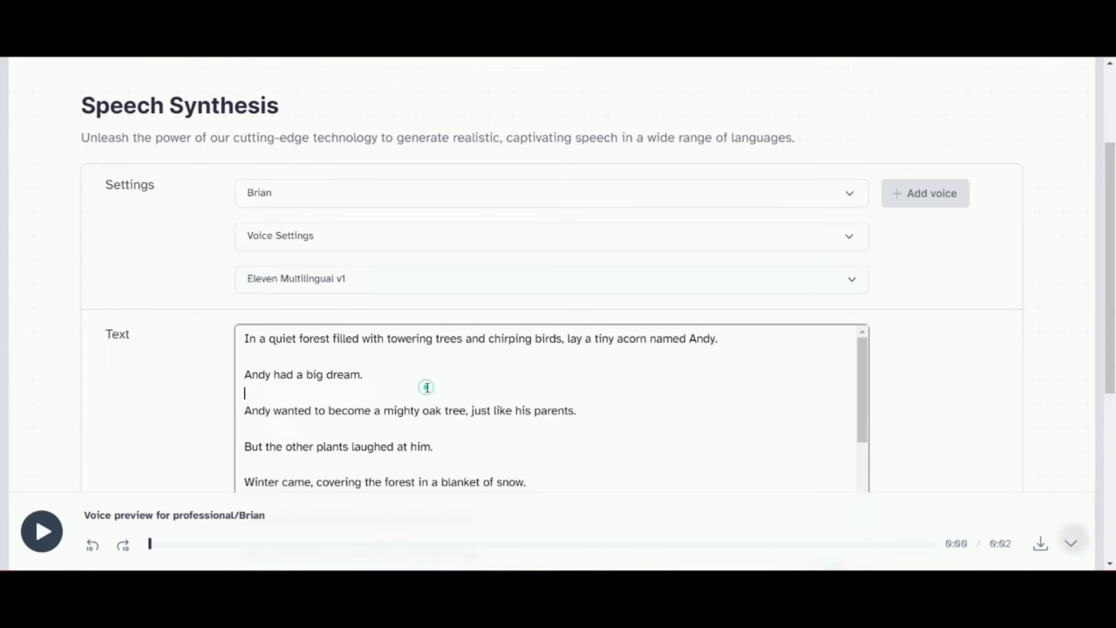
key("ctrl+a")
type("In the misty landscapes of ancient Britain, the mighty Ninth Legion, 5,000 Roman soldiers strong, marched into the shadows of history, never to return. These warriors, once the pride of the Roman Empire, were sent to quell rebellious tribes. But as they ventured deeper into the wilds, contact was lost. Rumors swirled: were they ambushed in a treacherous battle? Did they desert, choosing to vanish into the unknown? To this day, their fate remains one of history's most tantalizing mysteries. The Ninth Legion, a legion lost in time.")
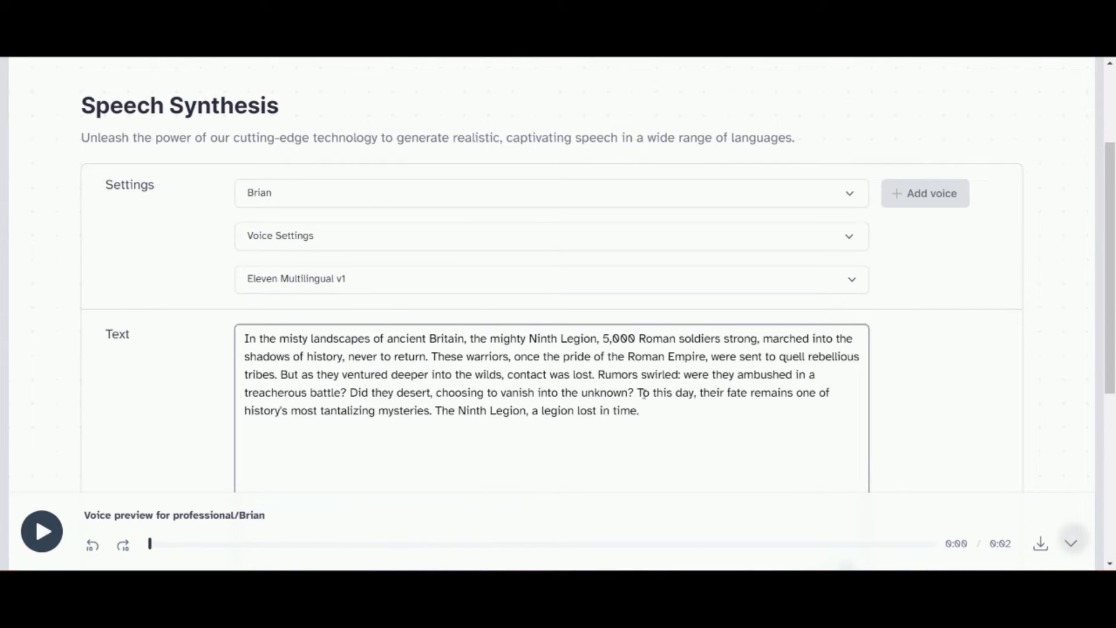
Step: Append the second story paragraph starting "In the heart of ancient Britain, where mists cloak the forests" and generate the Brian voiceover
key("Return")
key("Return")
type("In the heart of ancient Britain, where mists cloak the forests and legends come to life, the formidable Ninth Legion marched into oblivion. Comprising 5,000 of Rome's finest, they were dispatched to tame the wild tribes. But as they delved deeper into the enigmatic woods, they vanished, as if swallowed by the earth itself. Whispers of their fate echoed: a surprise ambush? A forbidden romance with the locals? Or perhaps a curse from old gods? Their disappearance remains one of history's most captivating enigmas. The Ninth Legion: Rome's ghostly warriors.")
left_click(557, 344)
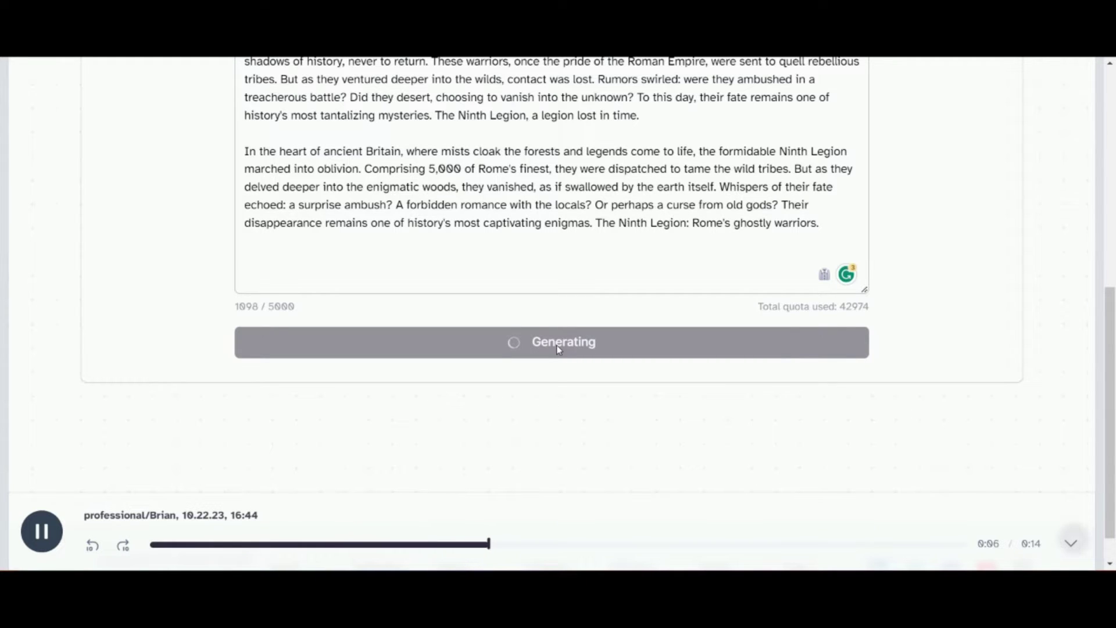
scroll(936, 345, "up", 1)
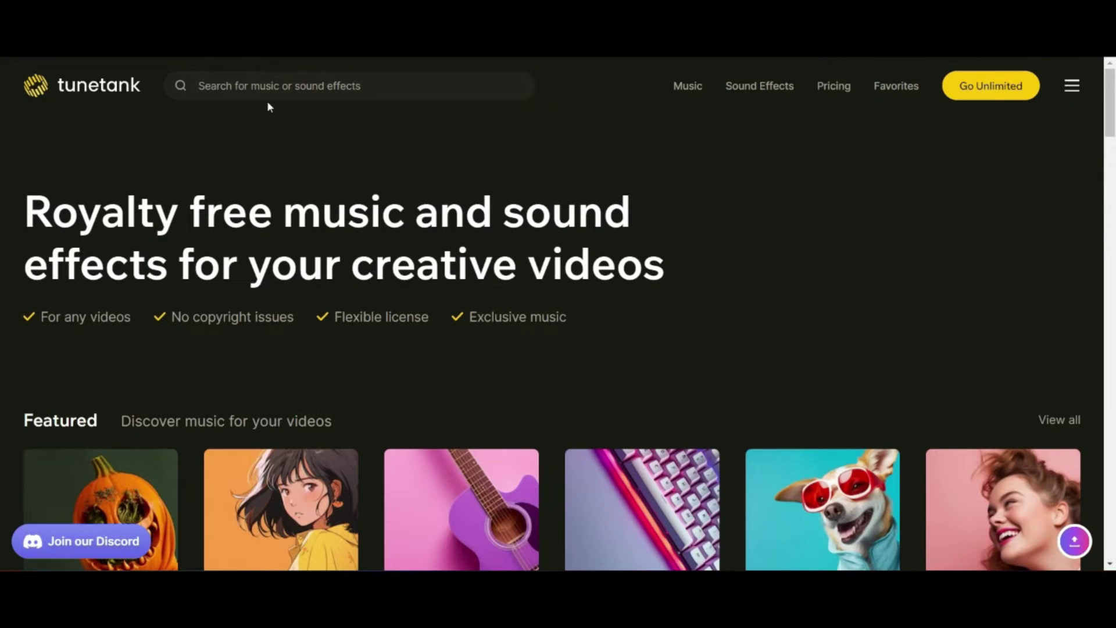
Step: Browse Tunetank's Cinematic music and preview Chain Reaction, plus Dragon Rage from the Tense mood
left_click(277, 88)
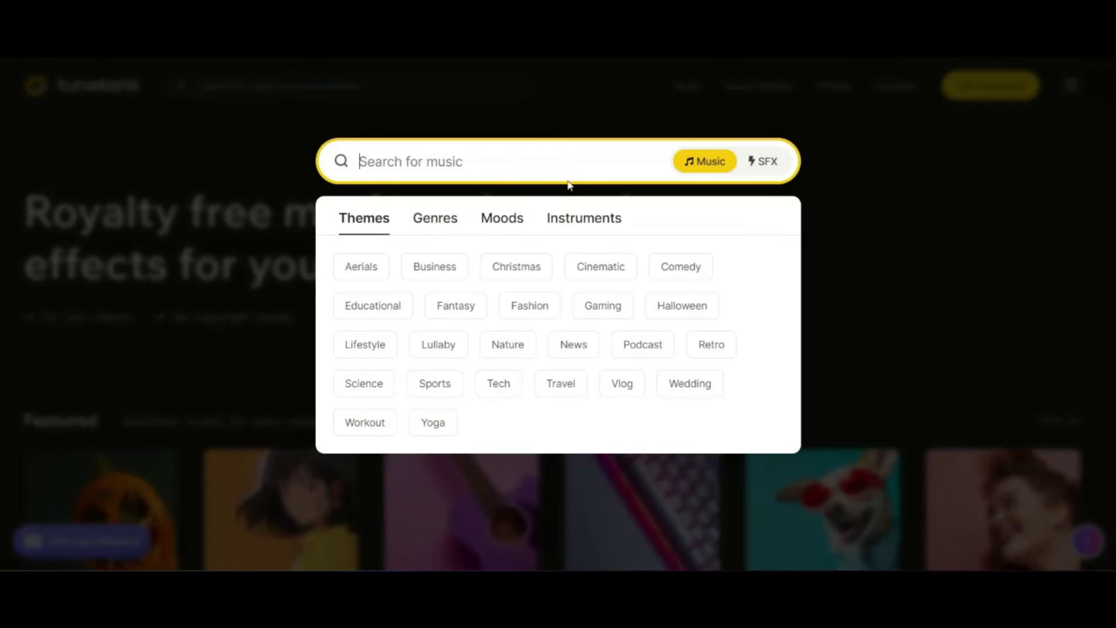
left_click(603, 272)
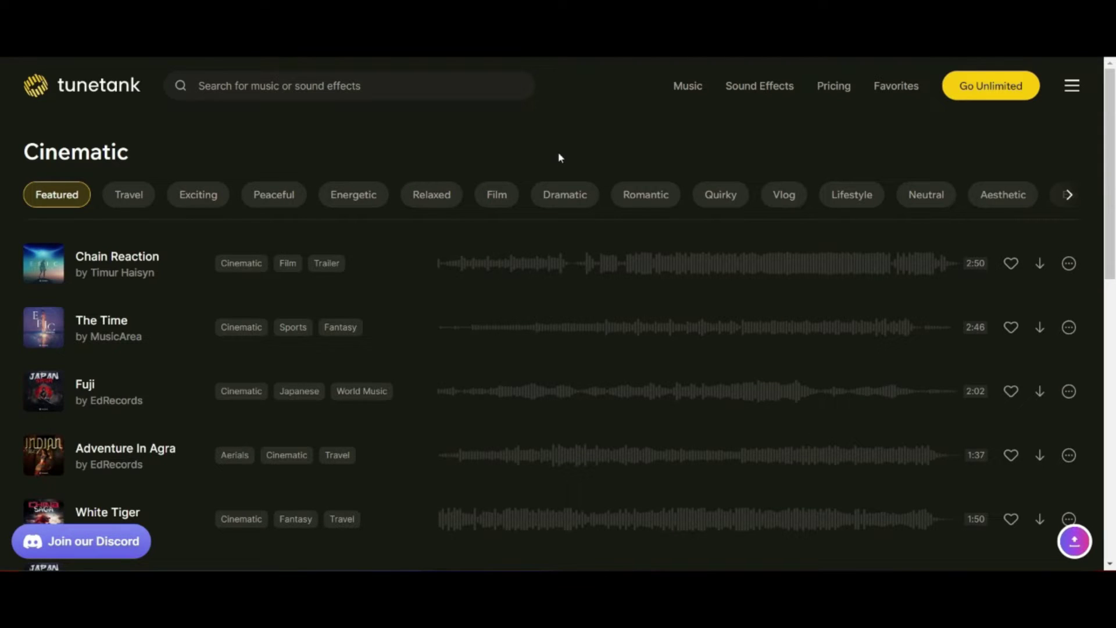
left_click(43, 263)
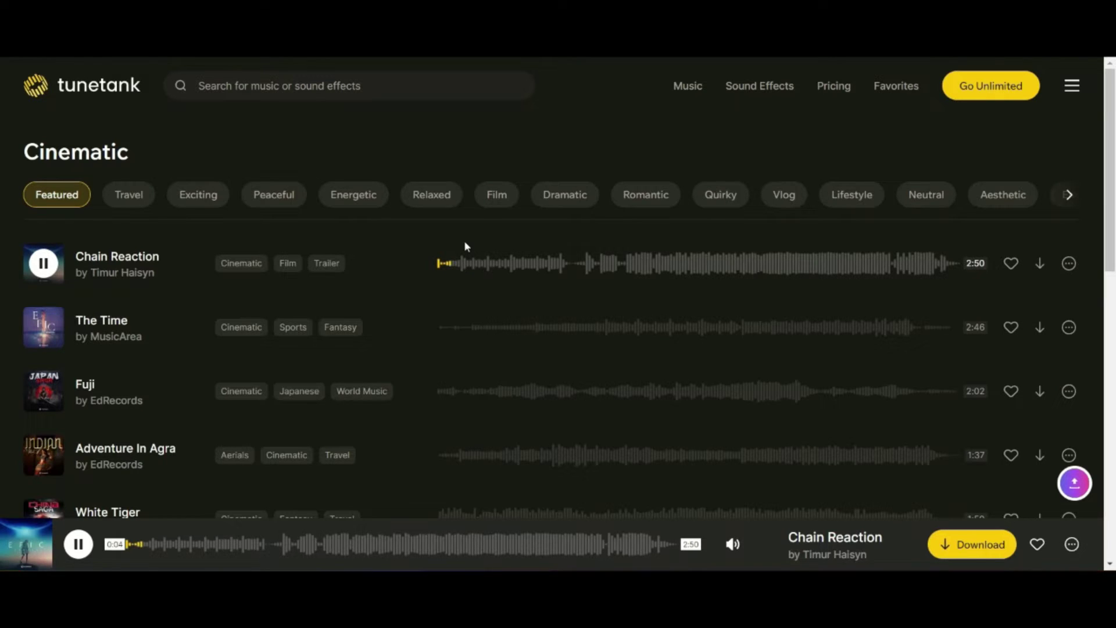
left_click(35, 267)
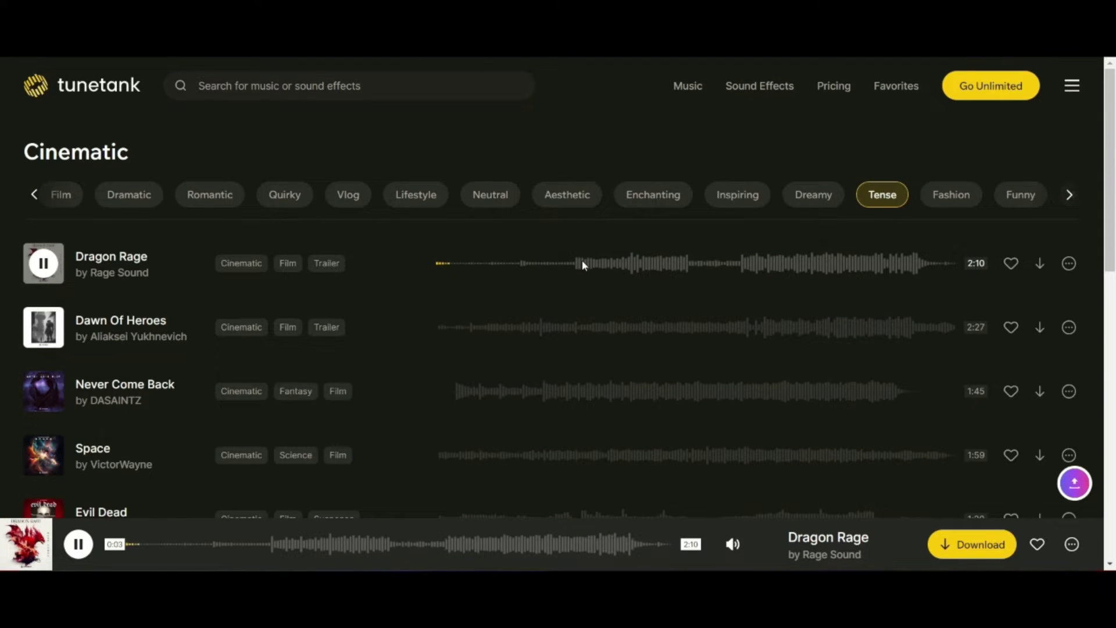
left_click(583, 264)
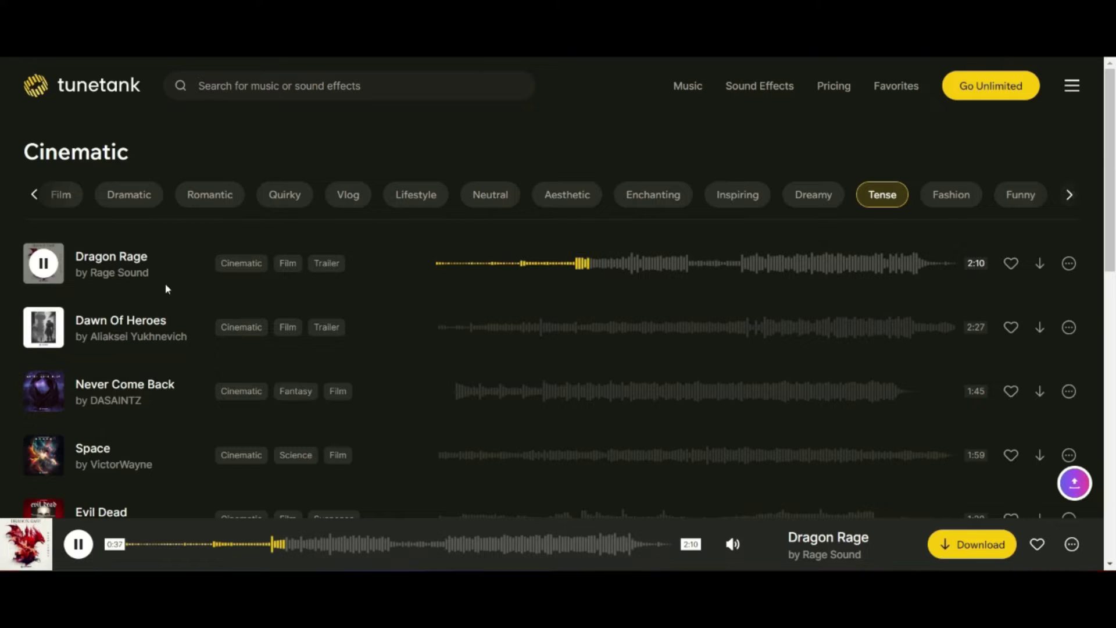
Step: Preview several points of the Dawn Of Heroes track and download it
left_click(42, 327)
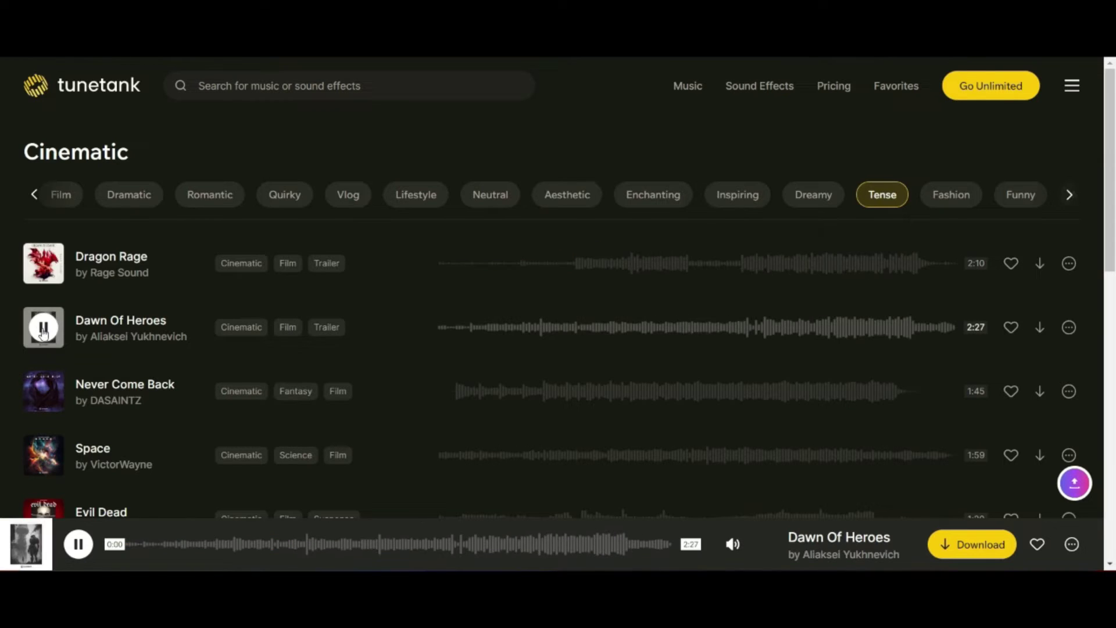
left_click(470, 327)
left_click(494, 327)
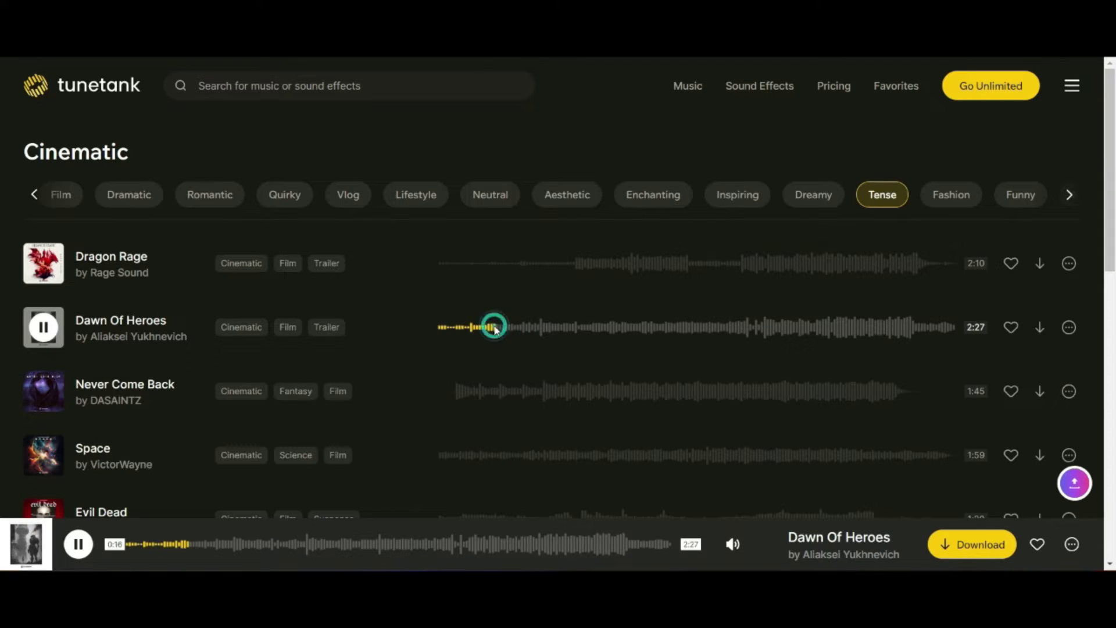
left_click(44, 327)
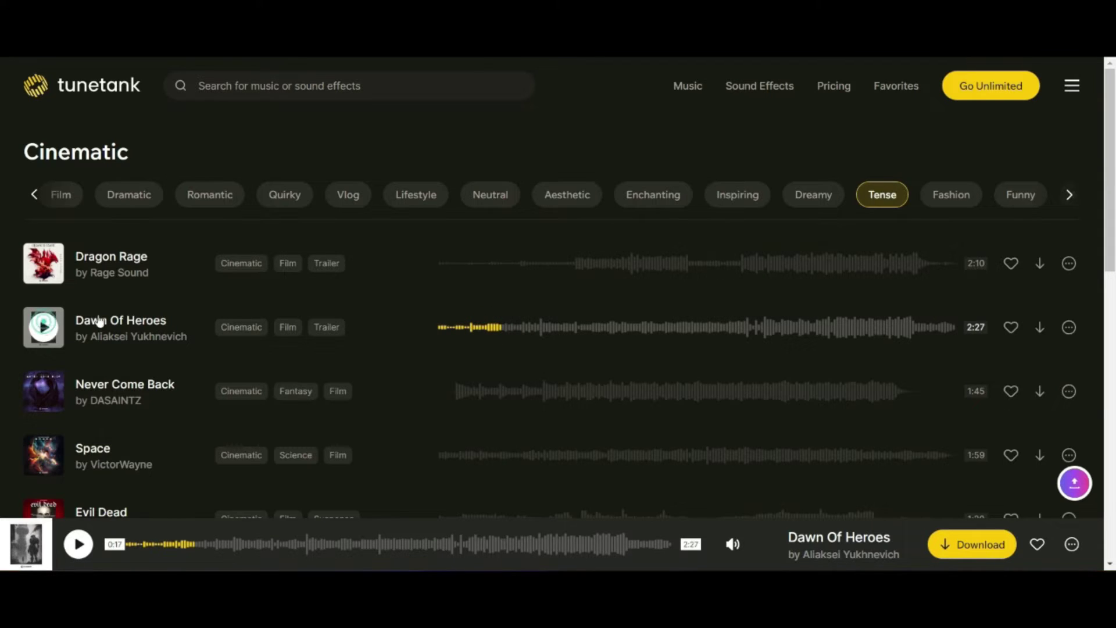
left_click(1040, 327)
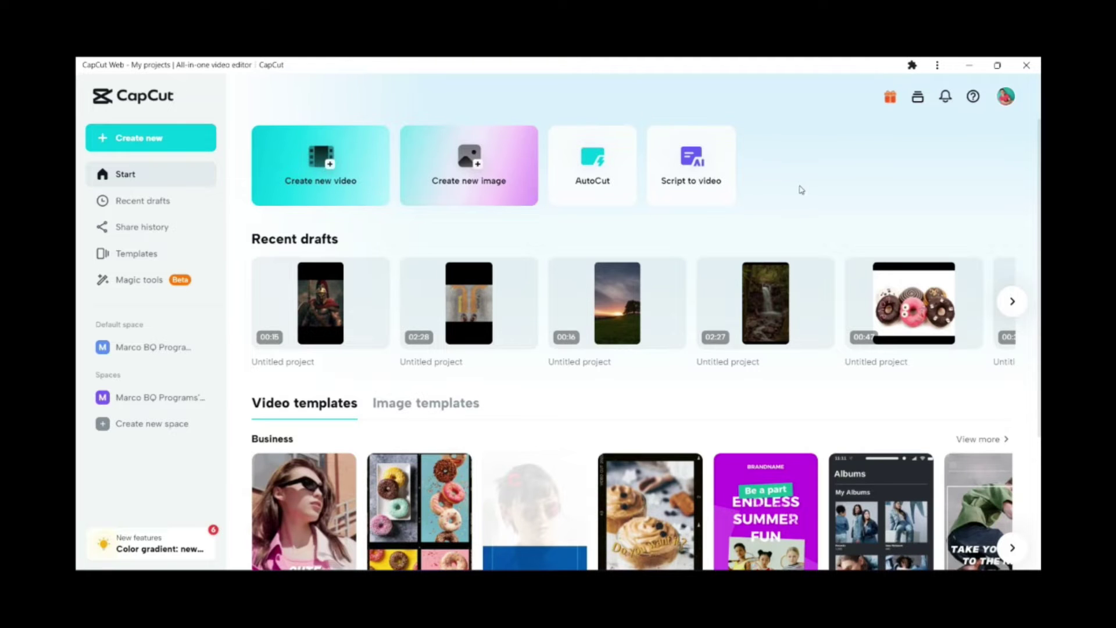
Step: Switch to CapCut, create a new 9:16 video project and name it "The Lost Legion"
left_click(325, 174)
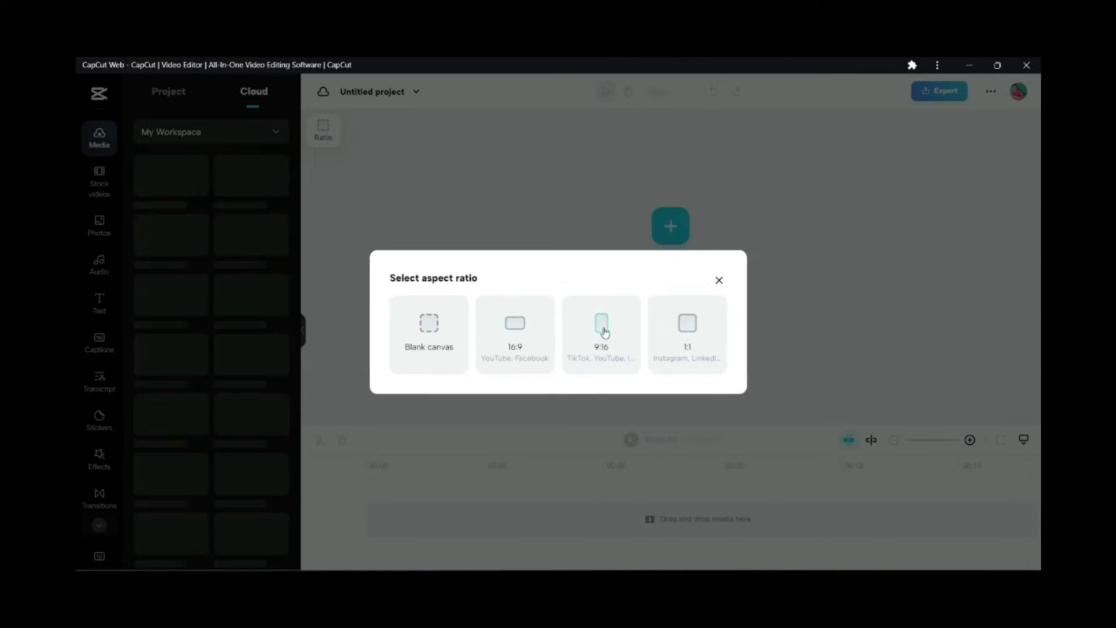
left_click(603, 329)
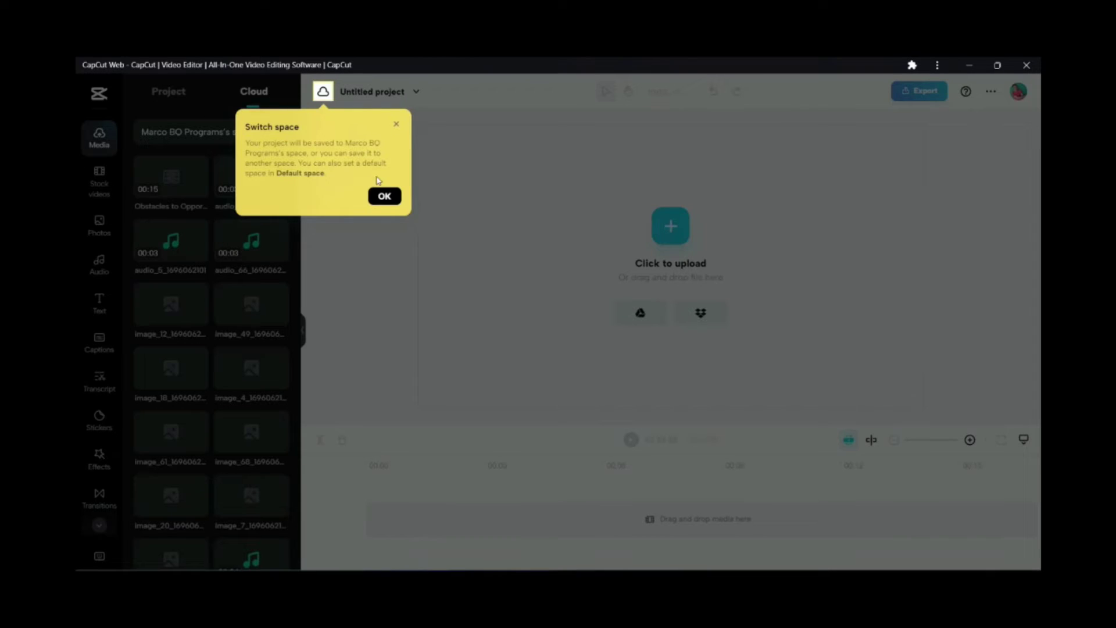
left_click(385, 196)
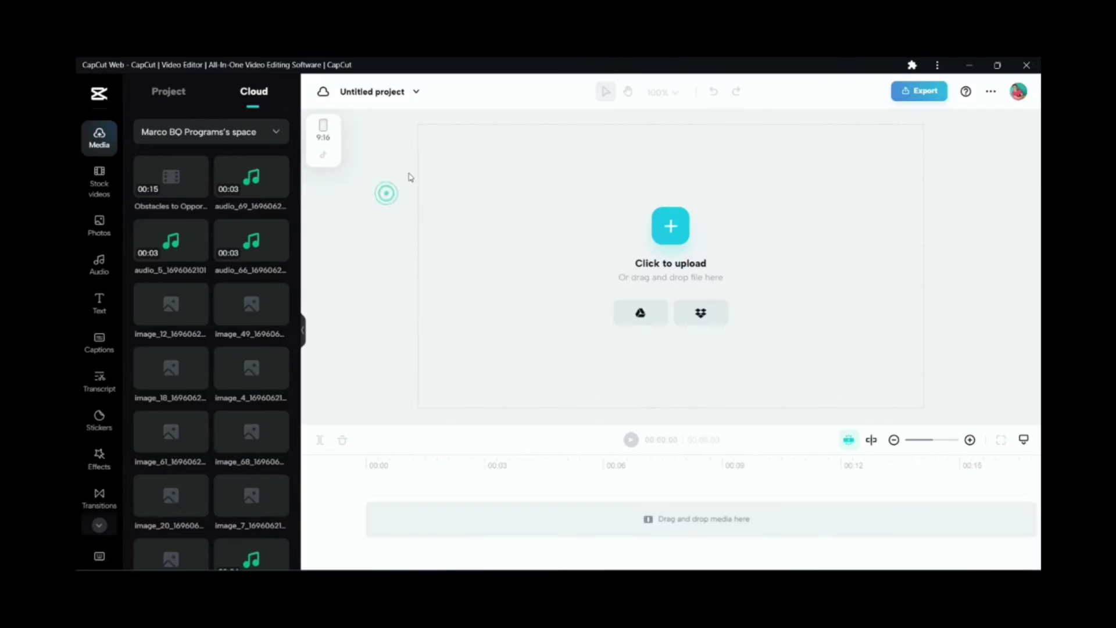
left_click(416, 92)
left_click(395, 124)
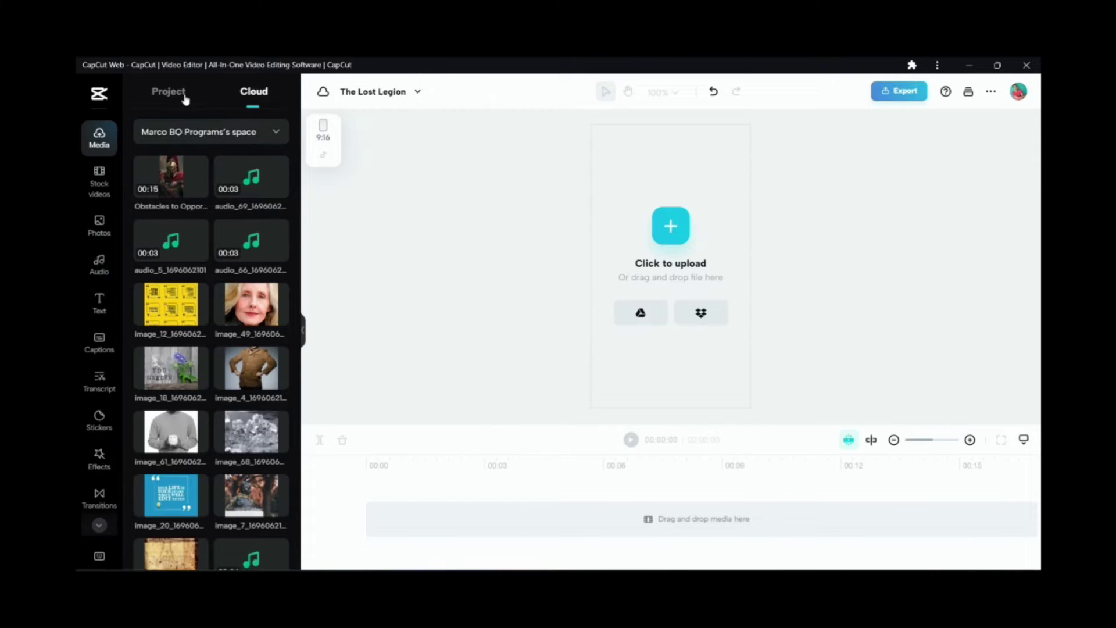
Step: Upload from the Downloads folder the Dawn of Heroes music, all the new DALL·E images and The Ninth Legion Narration into the project
left_click(178, 96)
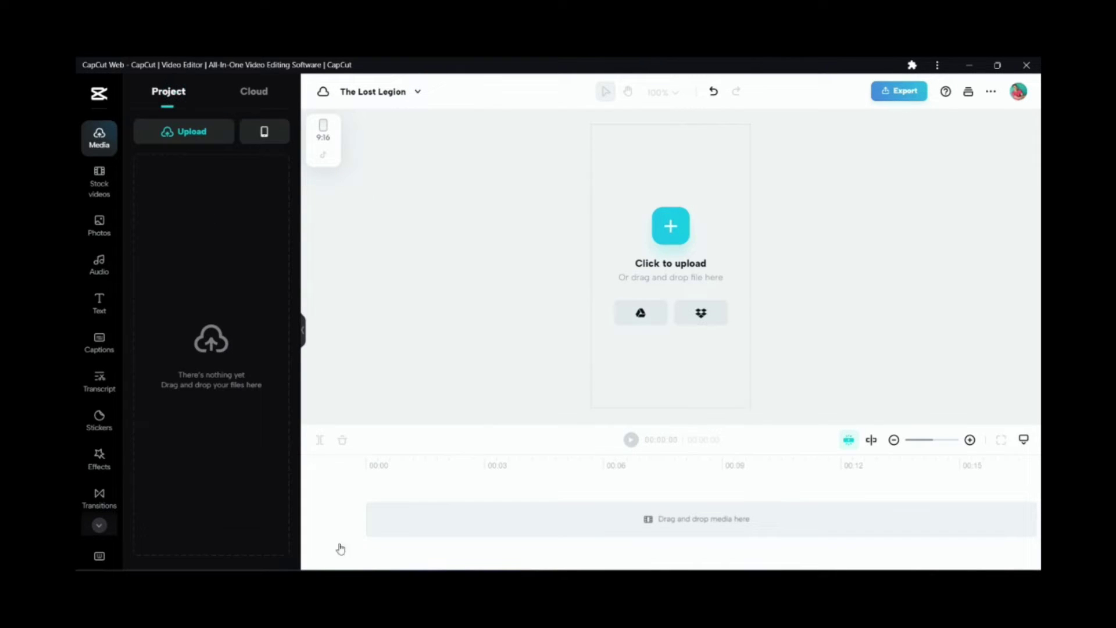
left_click(211, 350)
left_click(179, 131)
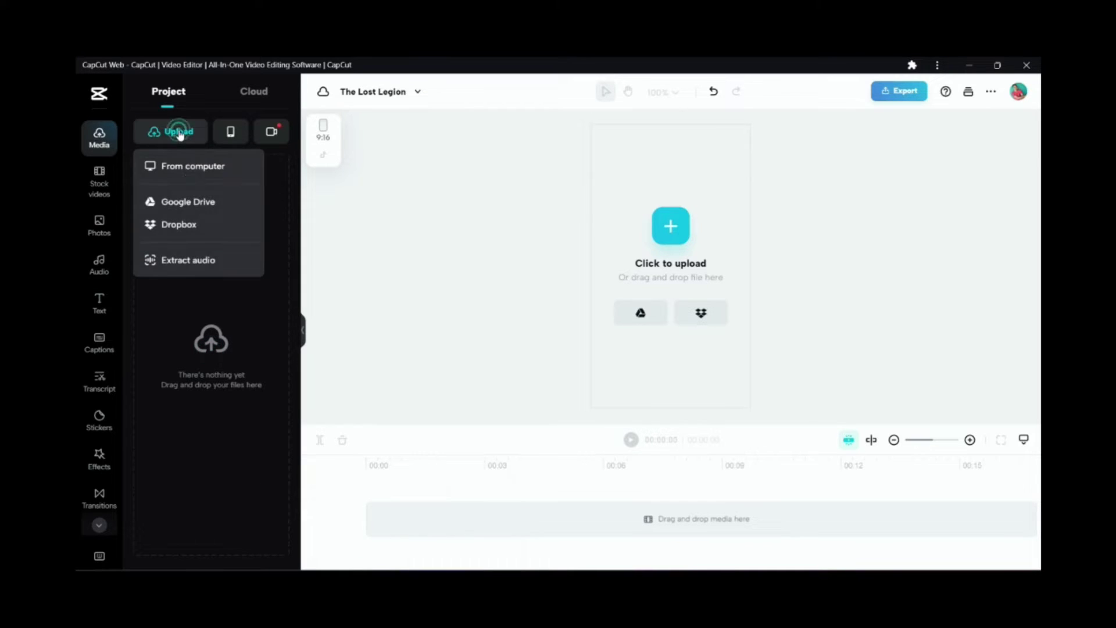
left_click(186, 167)
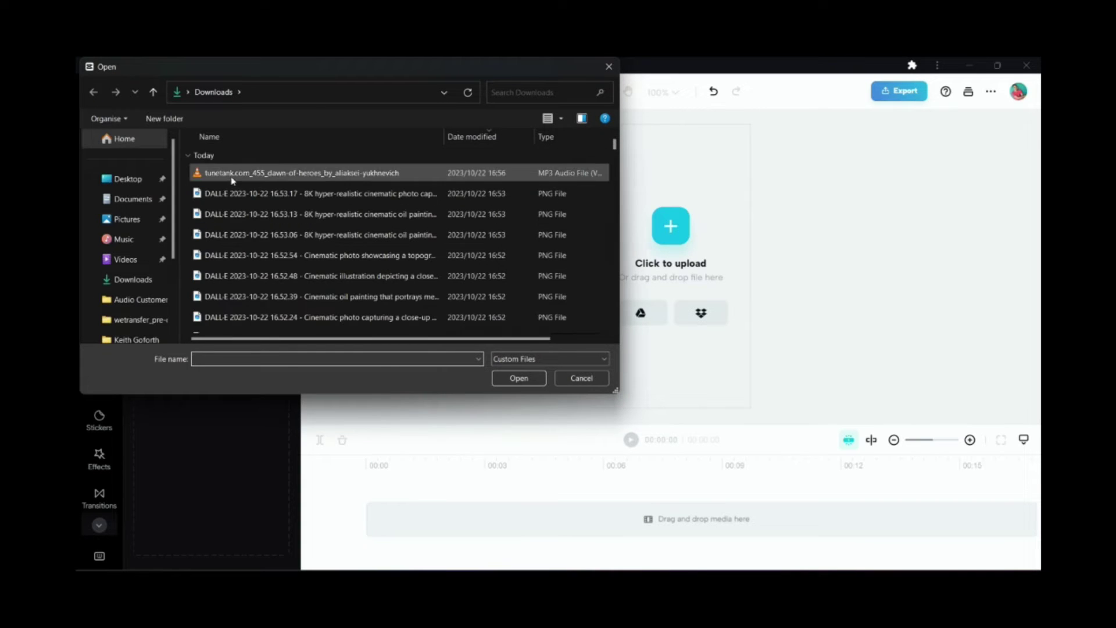
left_click(254, 175)
scroll(307, 254, "down", 5)
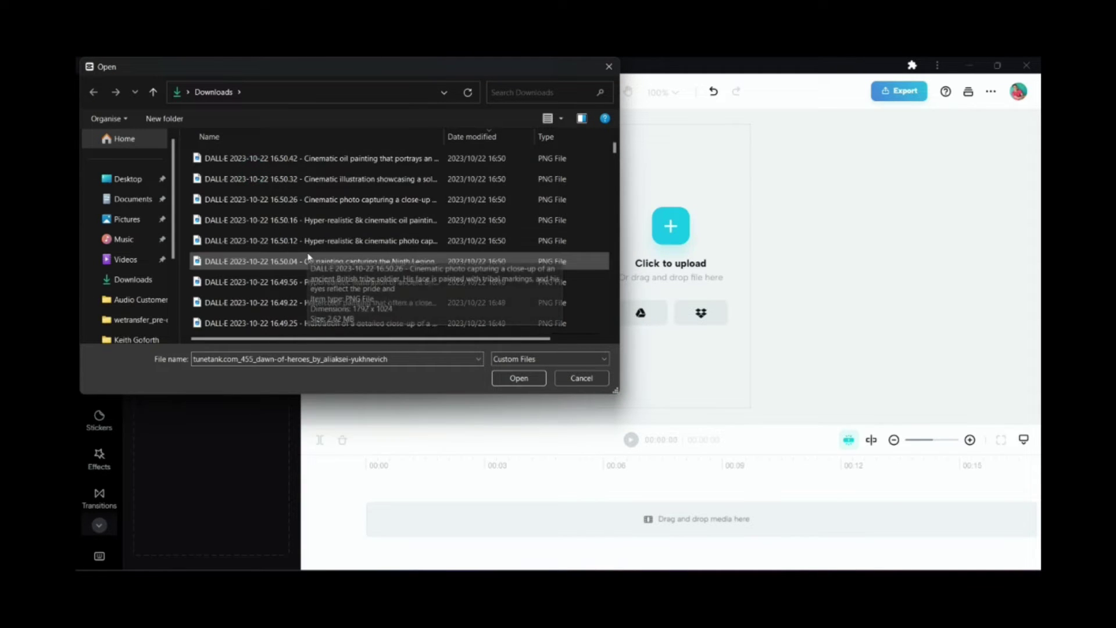
scroll(305, 250, "down", 2)
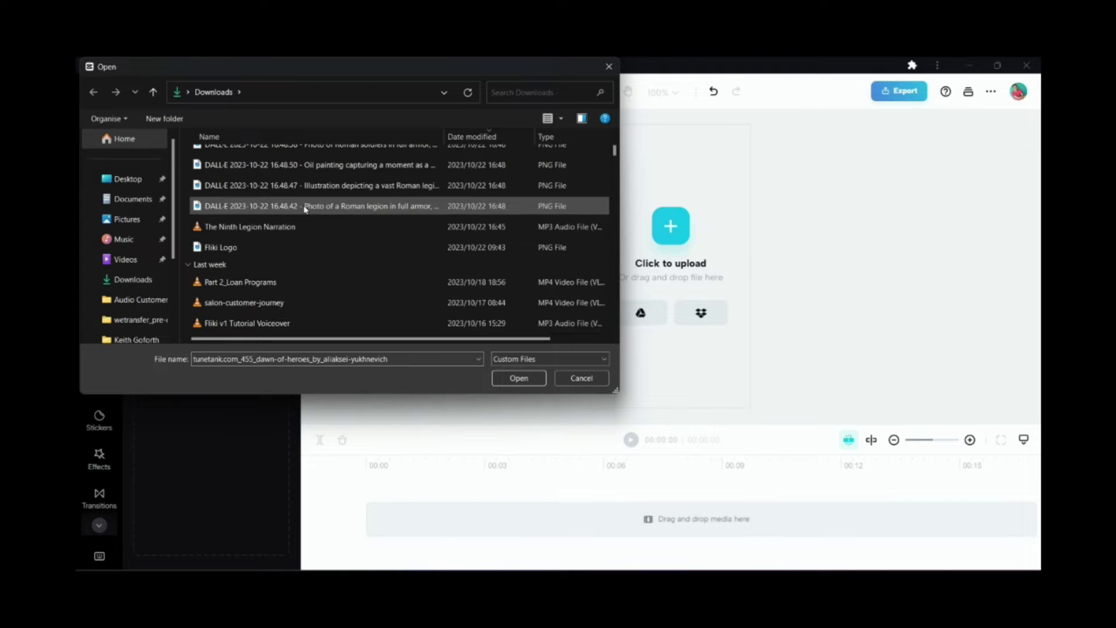
scroll(295, 221, "up", 7)
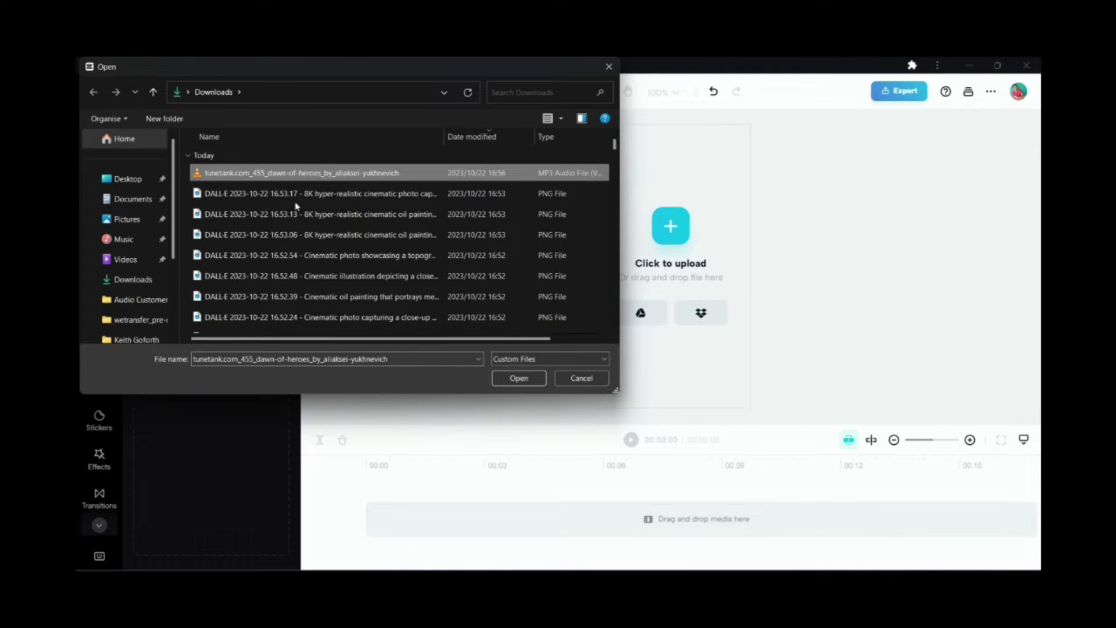
scroll(297, 206, "down", 7)
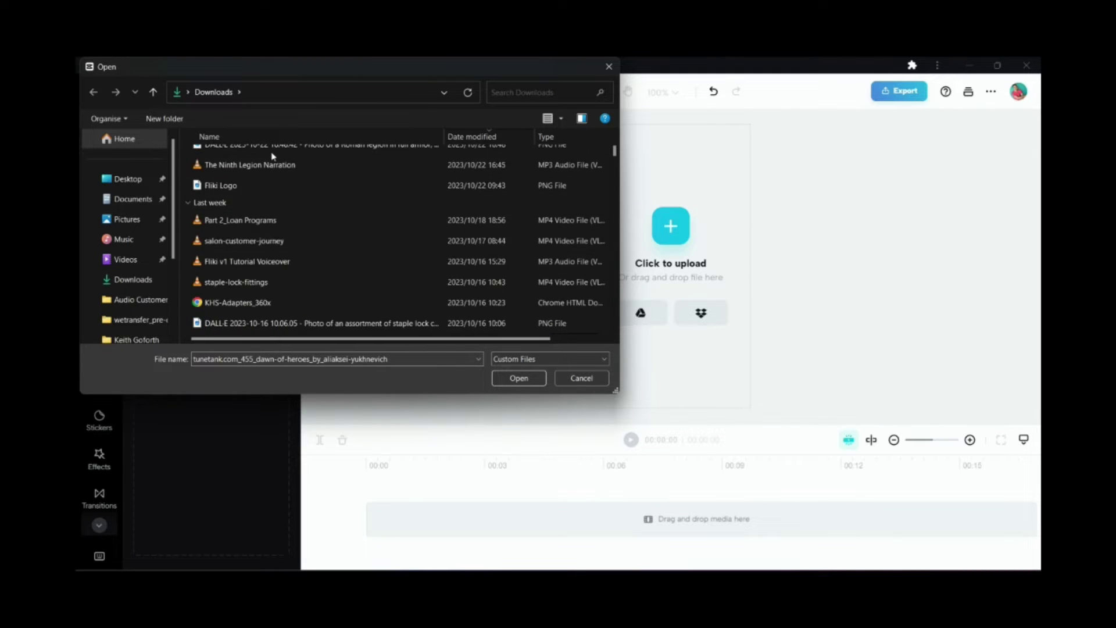
left_click(276, 164, "ctrl")
left_click(519, 378)
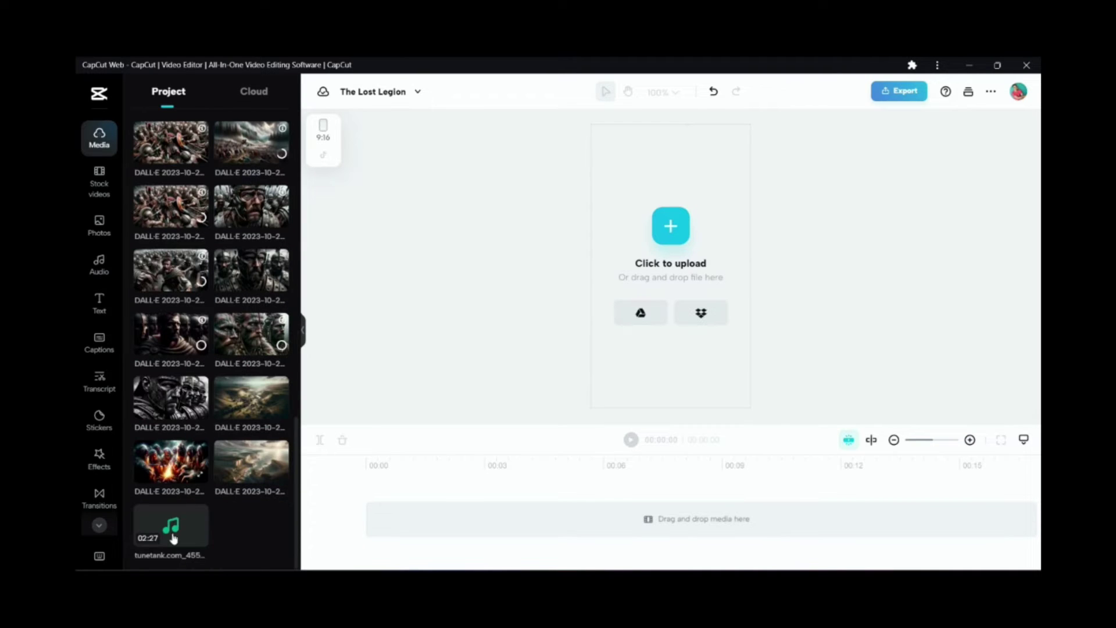
Step: Place the Dawn of Heroes music and the Ninth Legion narration at the start of the timeline
left_click_drag(173, 537, 375, 523)
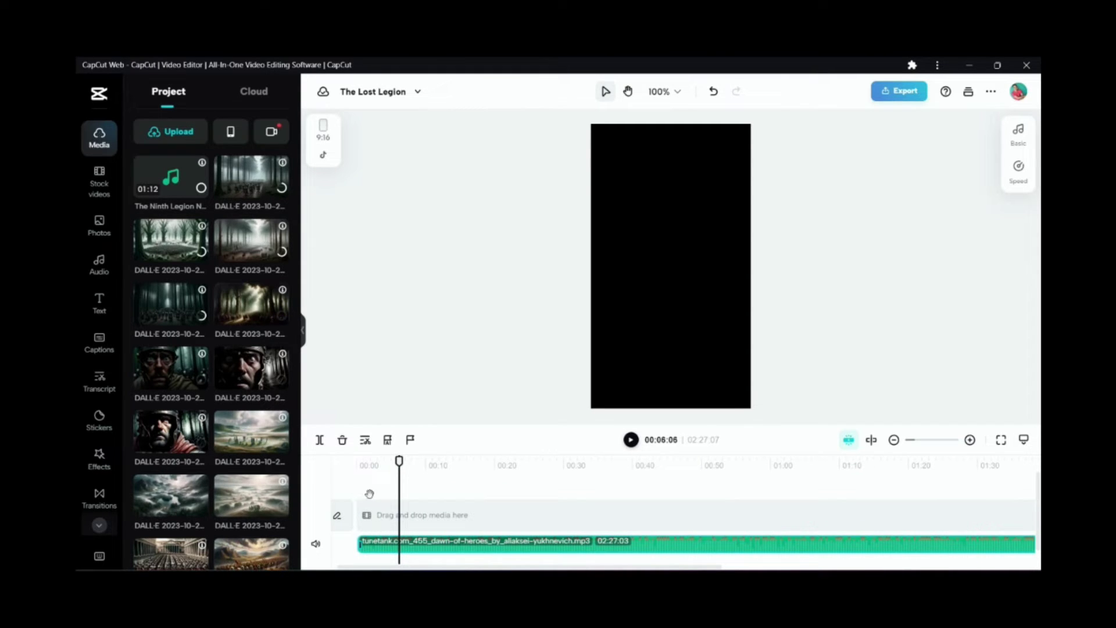
left_click_drag(369, 493, 369, 508)
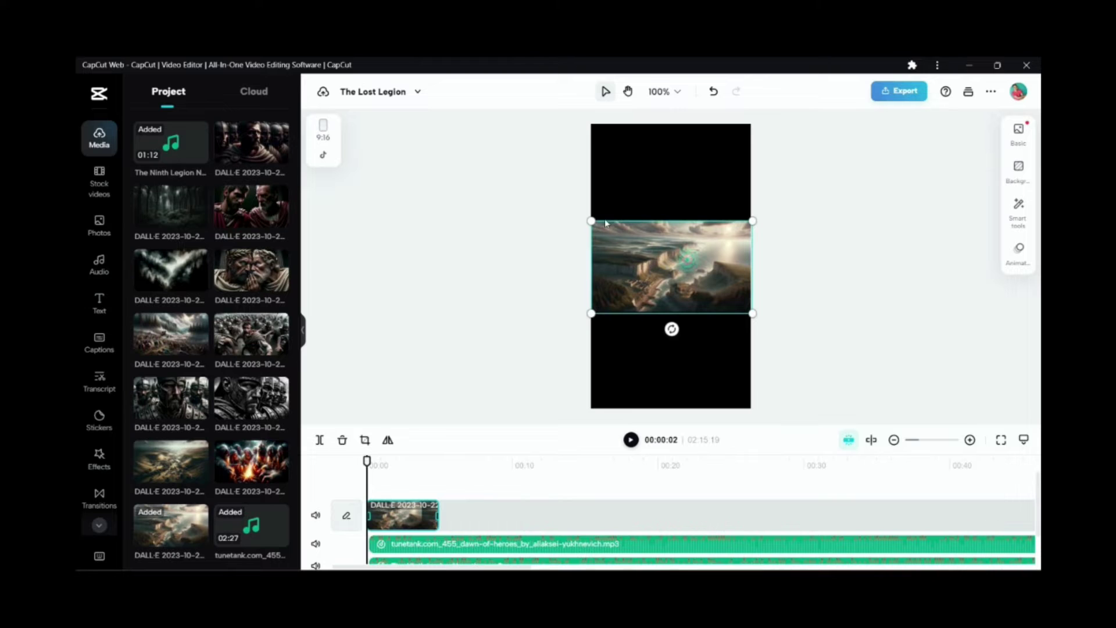
Step: Enlarge the coastal cliffs image in the first clip so it fills the whole vertical frame
left_click_drag(761, 225, 953, 110)
left_click_drag(589, 317, 405, 419)
mouse_move(689, 368)
left_mouse_down()
mouse_move(706, 395)
mouse_move(687, 374)
left_mouse_up()
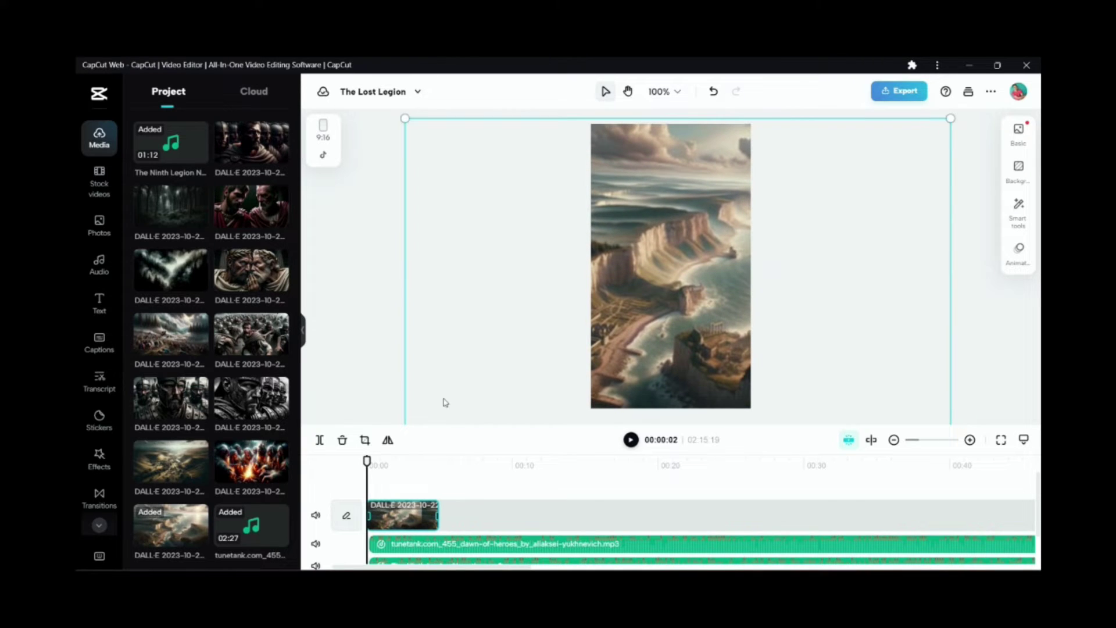
Step: Play the opening narration and trim the coastal cliffs clip to end at about 3 seconds
left_click(366, 461)
key("space")
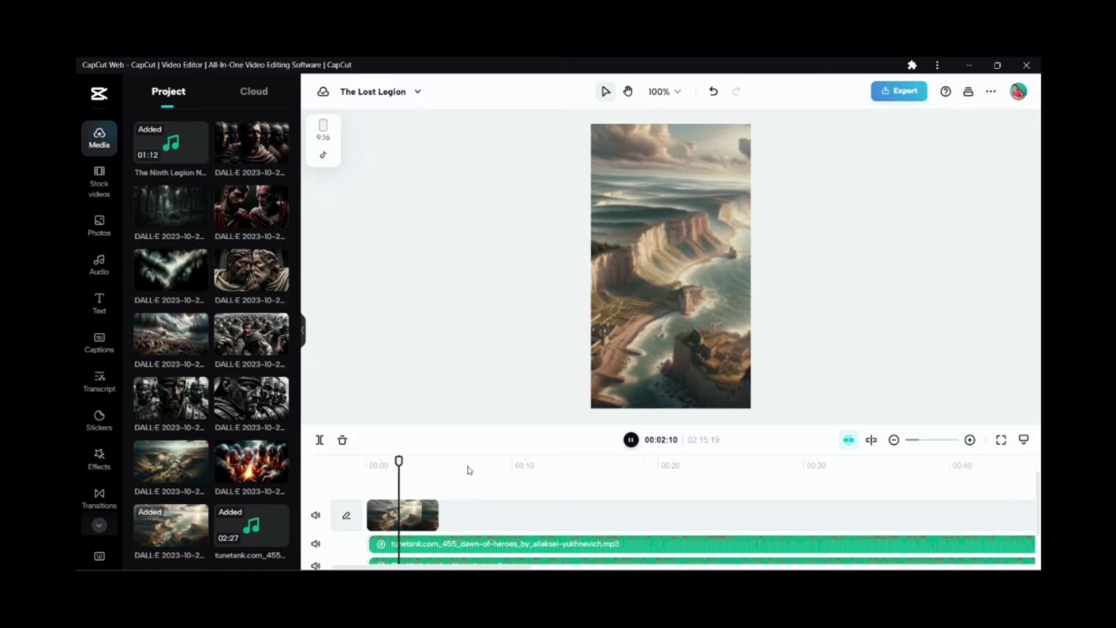
key("space")
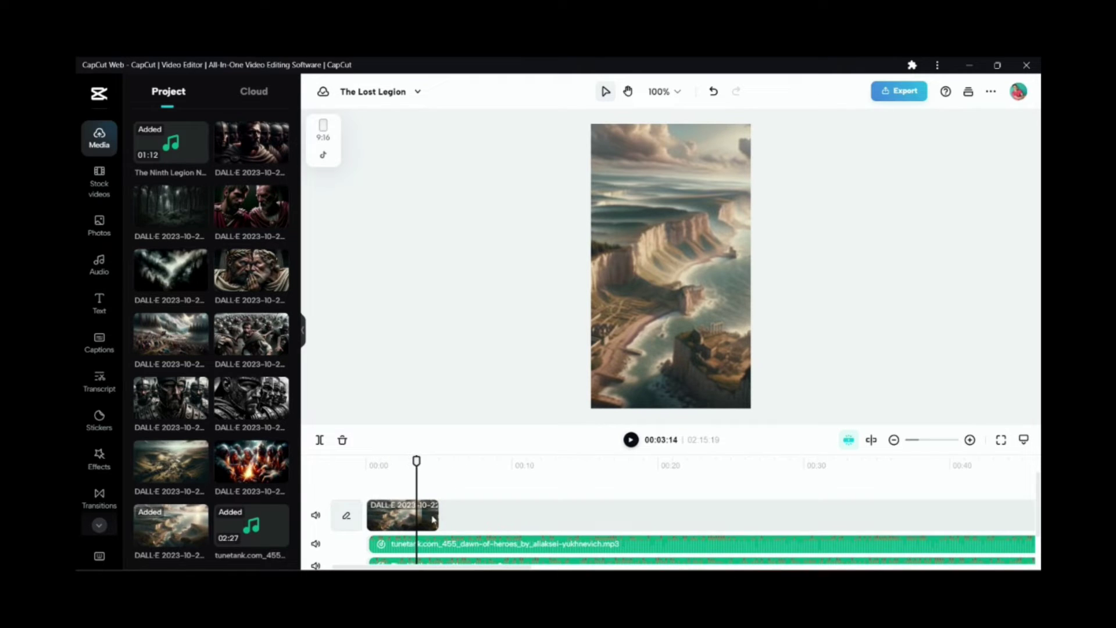
left_click(432, 519)
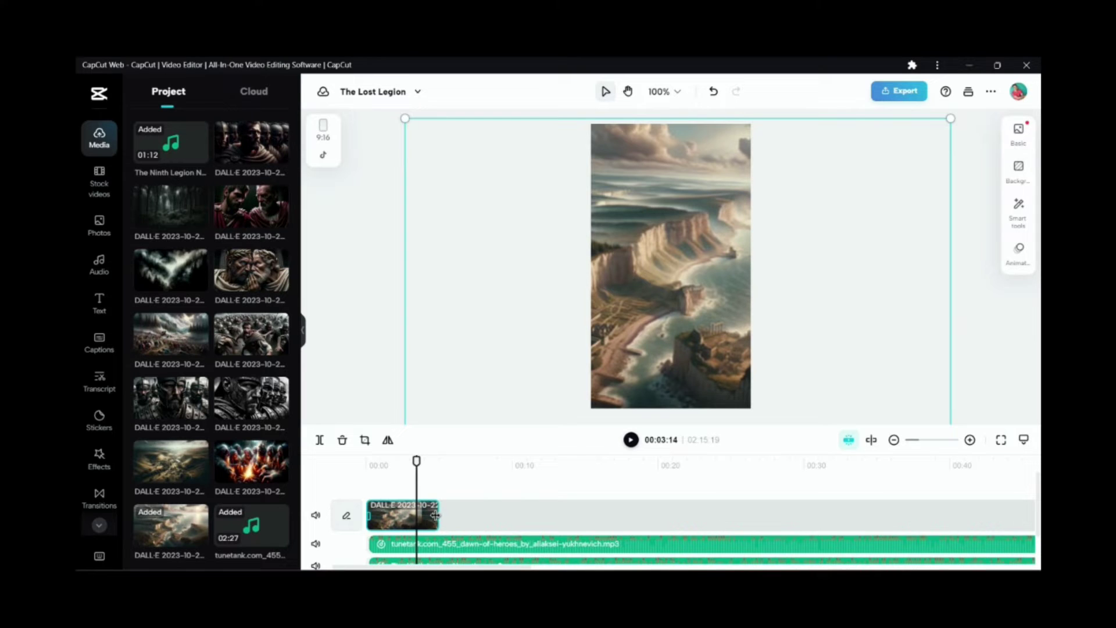
left_click_drag(435, 515, 417, 518)
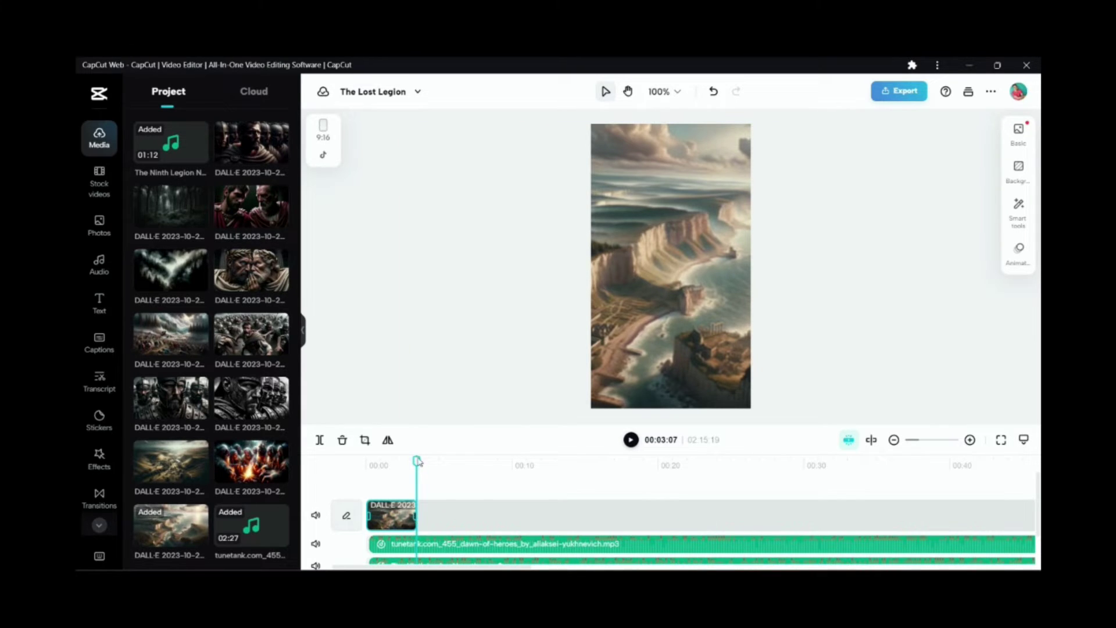
Step: Add the dark close-up of a Roman soldier before his troops right after the cliffs clip and enlarge it to fill the frame
left_click_drag(418, 461, 409, 461)
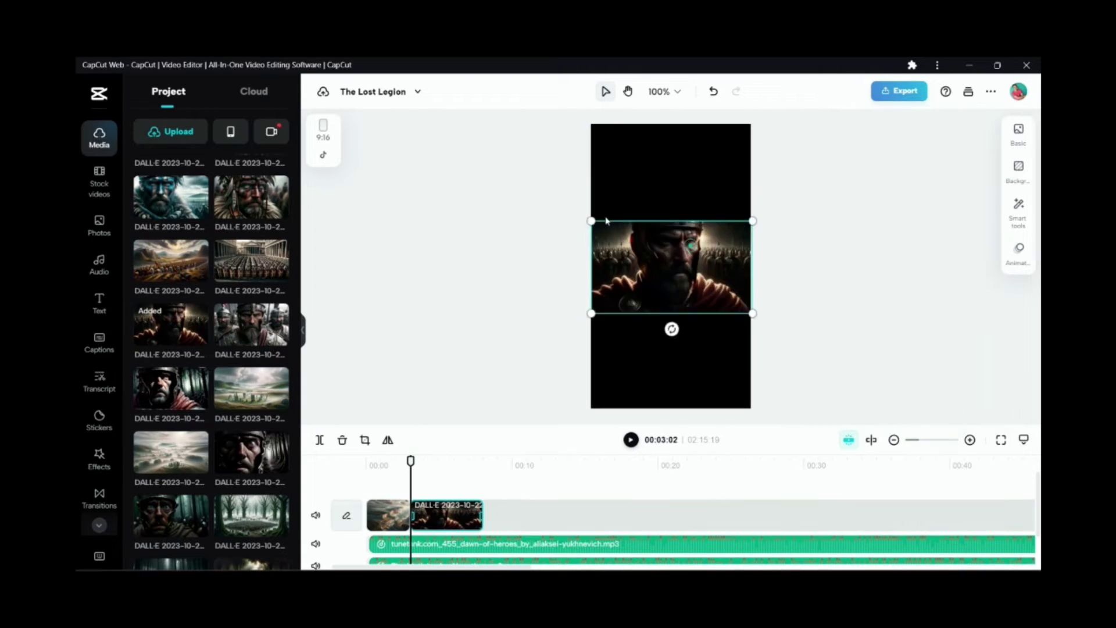
left_click_drag(591, 221, 394, 117)
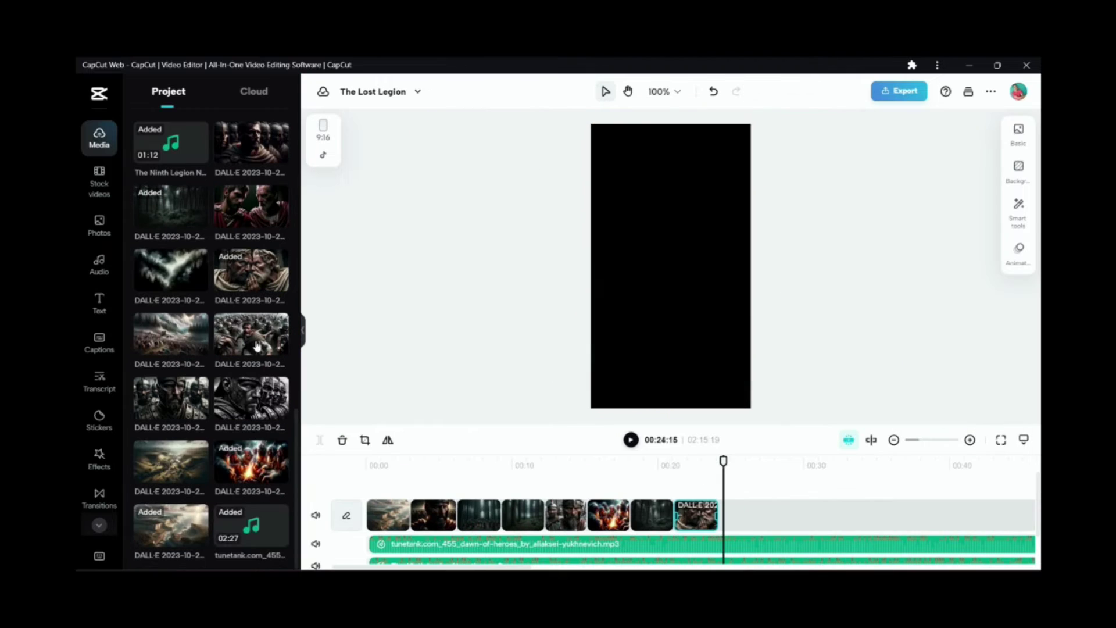
Step: Add the crowded battle image as the ninth clip, shorten it to about 3 seconds and enlarge it to fill the frame
left_click_drag(256, 346, 750, 515)
left_click_drag(792, 515, 762, 516)
left_click_drag(591, 223, 421, 124)
left_click_drag(751, 314, 956, 419)
Step: Add the close-up of the wide-eyed helmeted soldier in the forest as the tenth clip and scale it to fill the frame
scroll(232, 343, "up", 10)
left_click_drag(171, 327, 785, 516)
left_click(708, 319)
left_click_drag(708, 319, 715, 328)
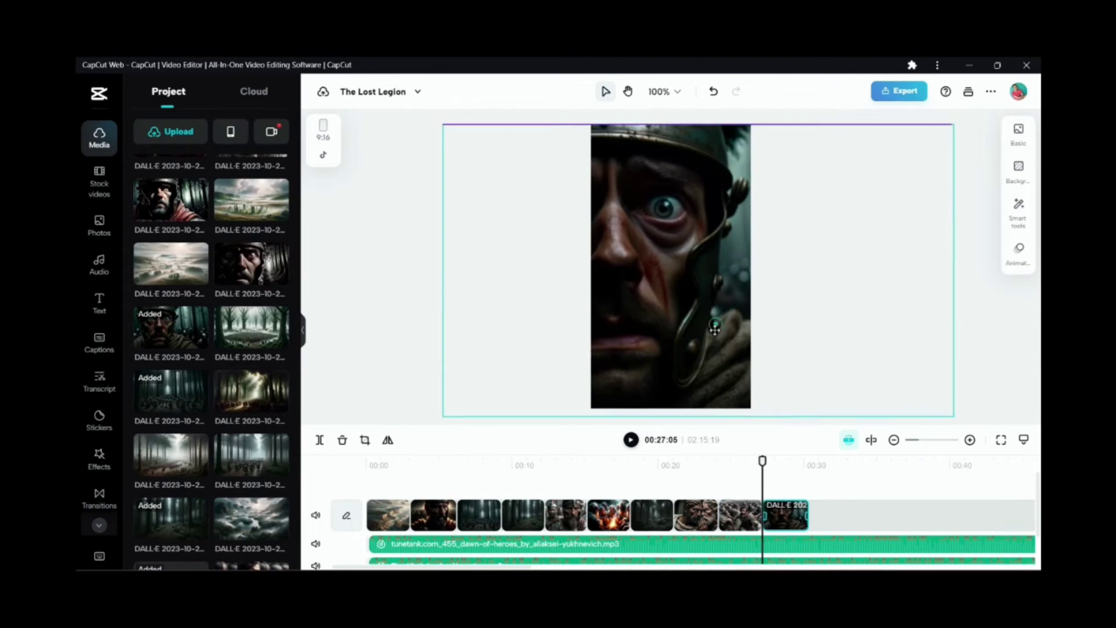
Step: Add the black-and-white close-up of lined-up soldiers as the eleventh clip and enlarge it to fill the frame
left_click(815, 515)
scroll(233, 349, "down", 6)
left_click_drag(251, 391, 828, 515)
left_click_drag(592, 221, 425, 124)
left_click_drag(754, 315, 922, 410)
Step: Add the image of the legion marching through a mountain valley as the twelfth clip and enlarge it to fill the frame
left_click(874, 515)
scroll(232, 349, "up", 8)
left_click_drag(170, 199, 878, 515)
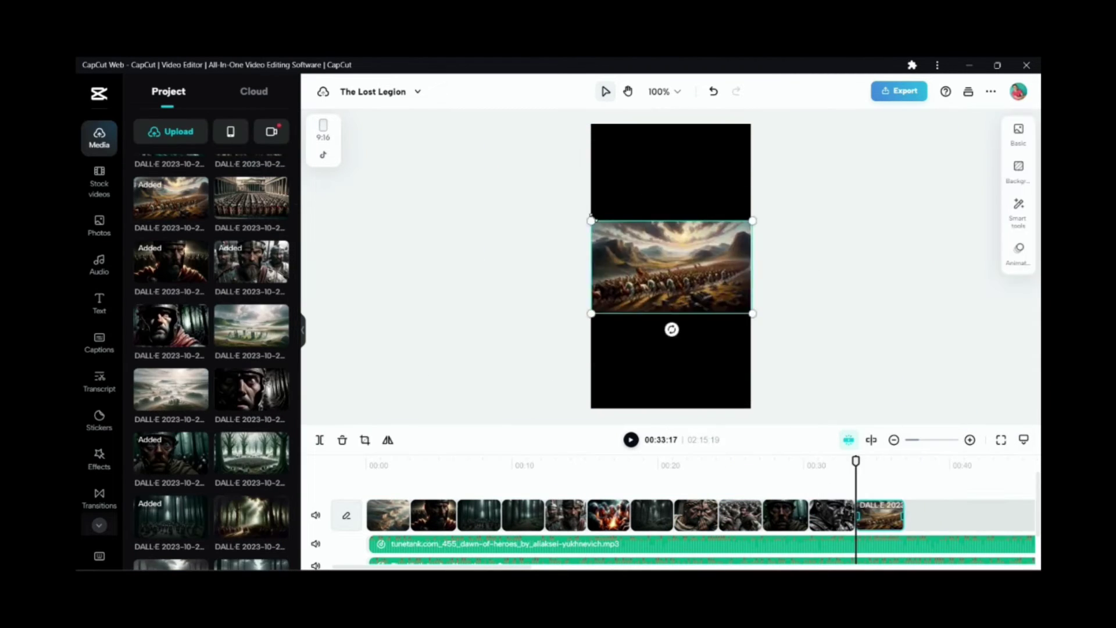
left_click_drag(591, 221, 425, 125)
left_click_drag(753, 314, 915, 349)
left_click(914, 465)
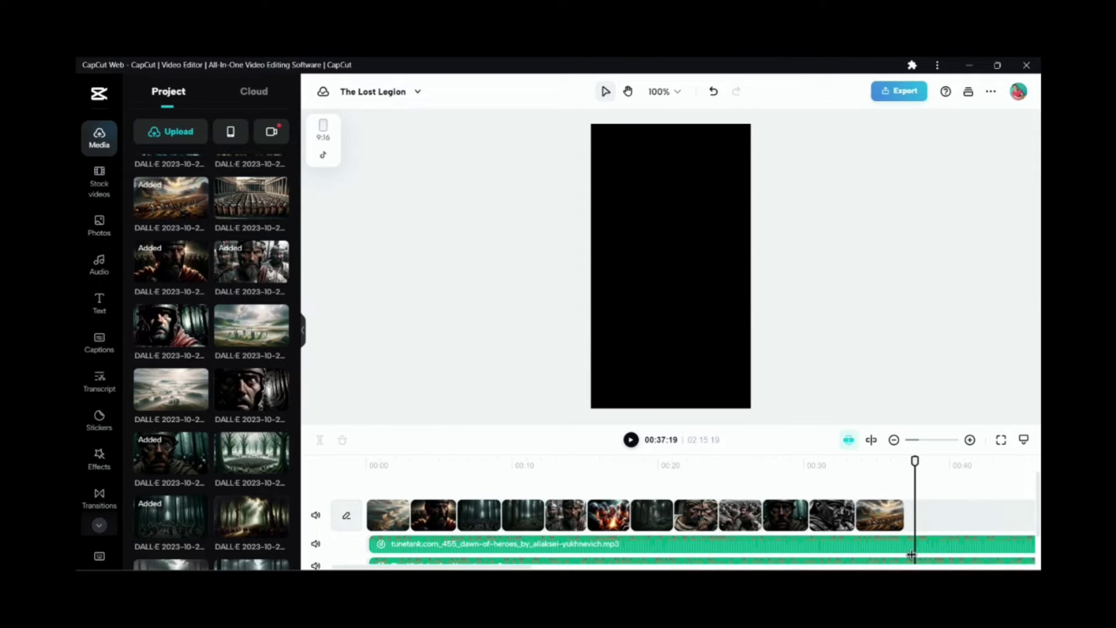
Step: Search the effects for "clear", add Sharpen Edges at the start of the timeline and extend it across all the clips
scroll(860, 495, "down", 2)
left_click(99, 458)
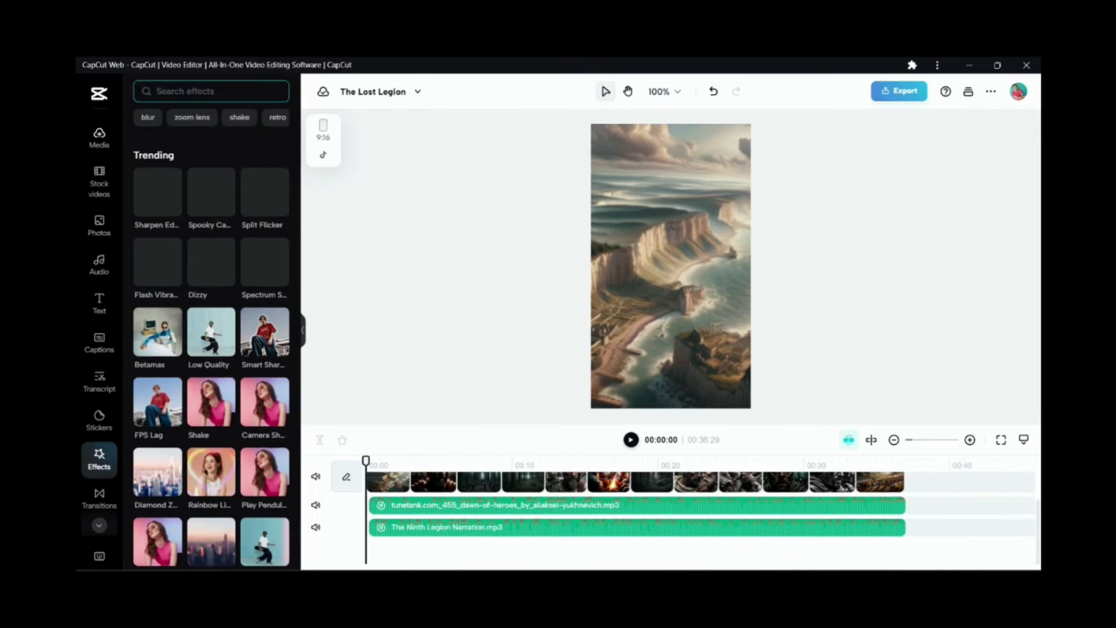
left_click(175, 90)
type("clear")
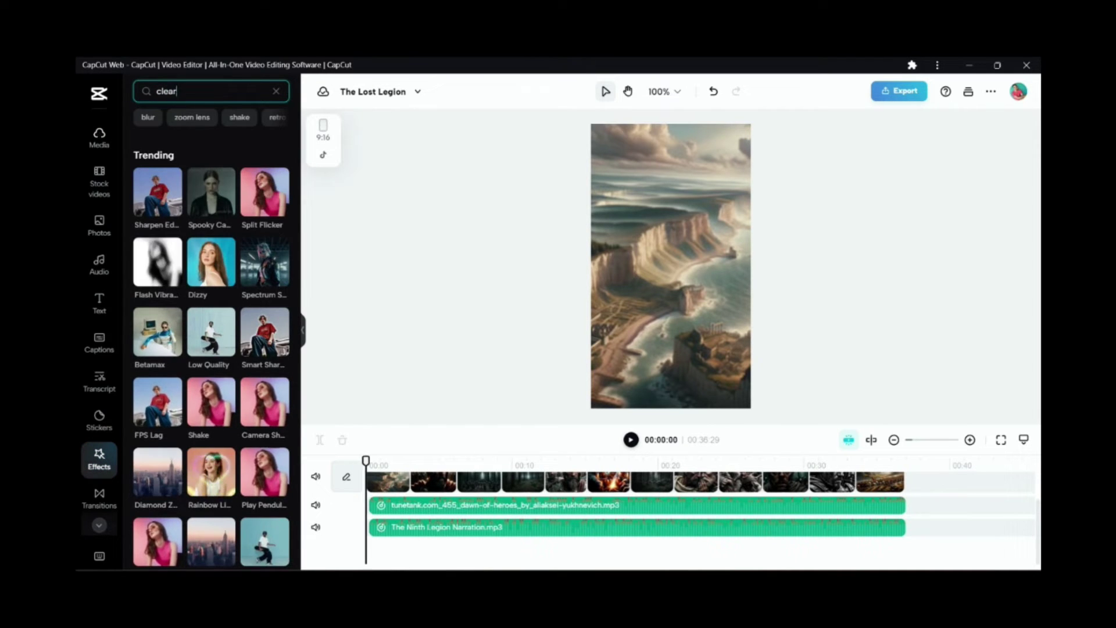
key("Return")
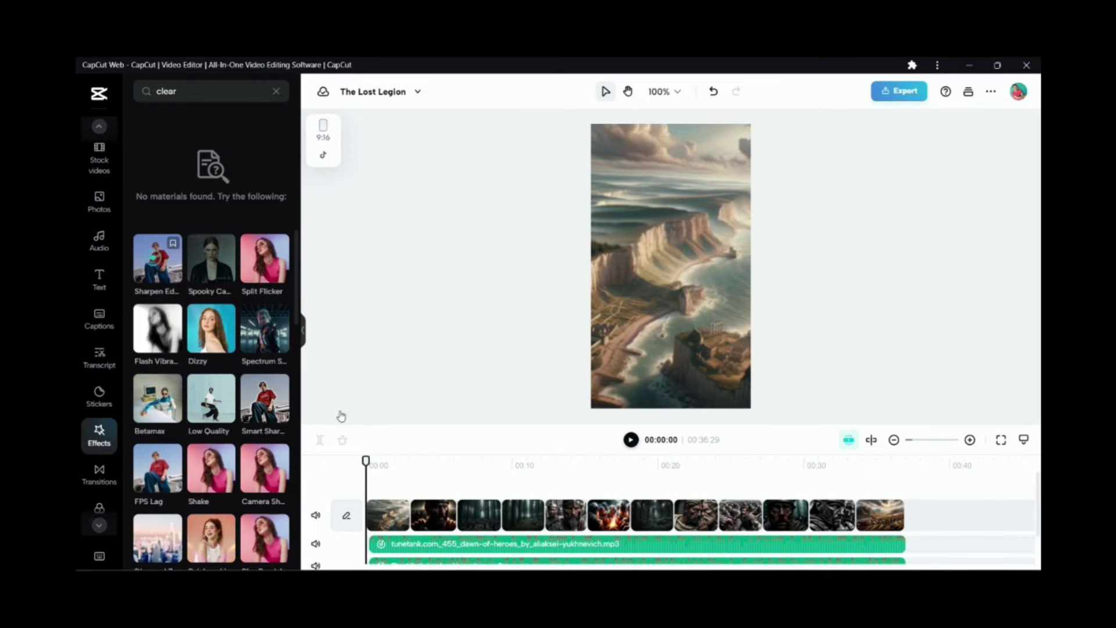
left_click_drag(342, 416, 368, 487)
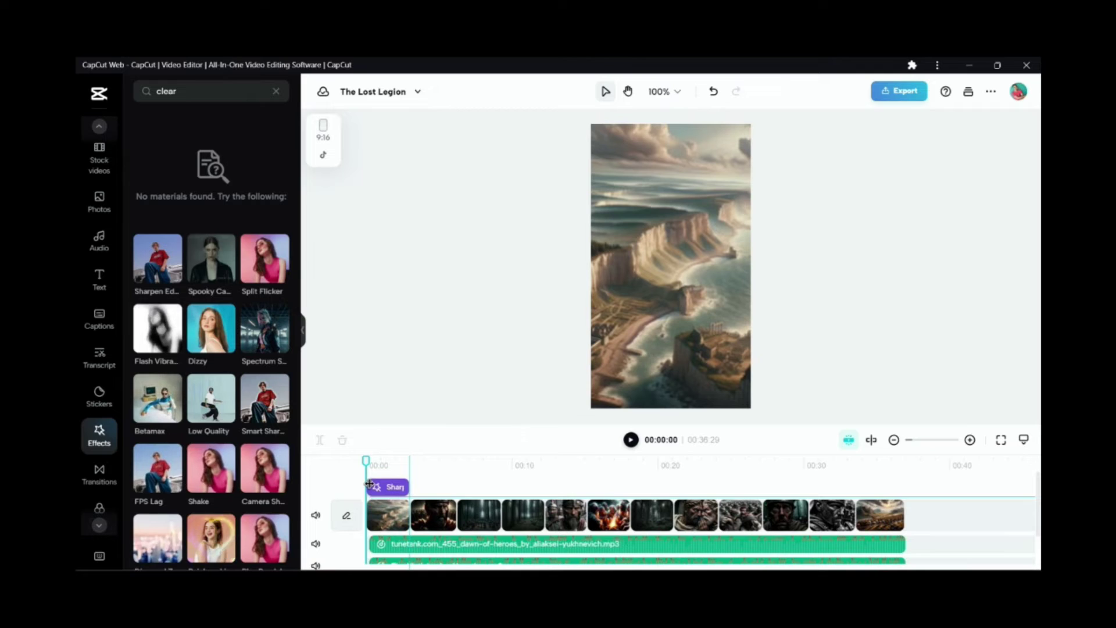
left_click_drag(370, 484, 399, 473)
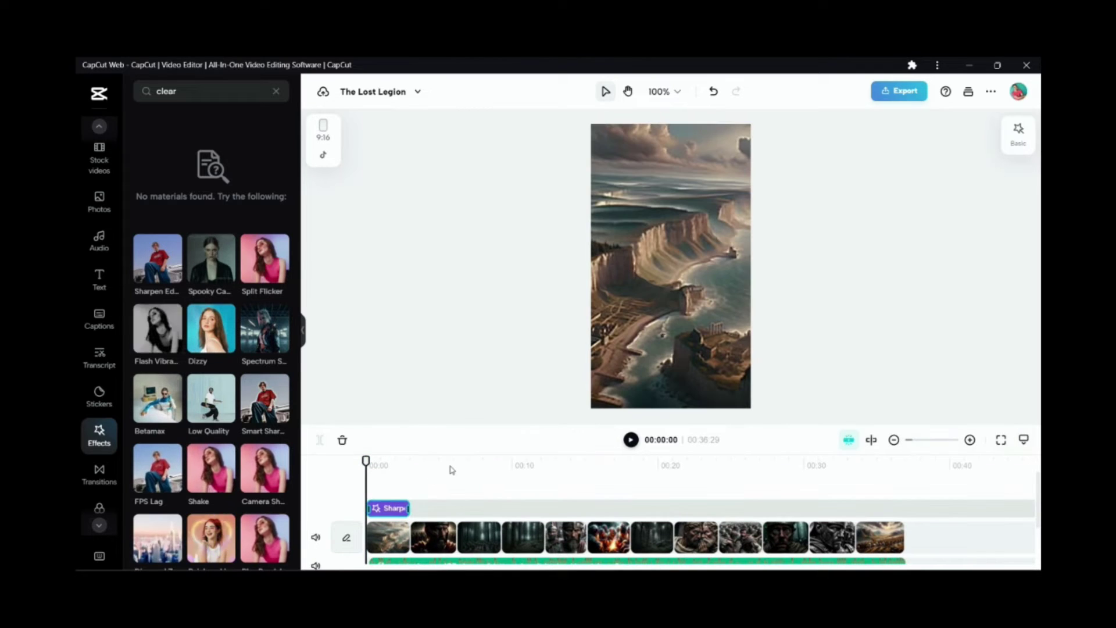
key("space")
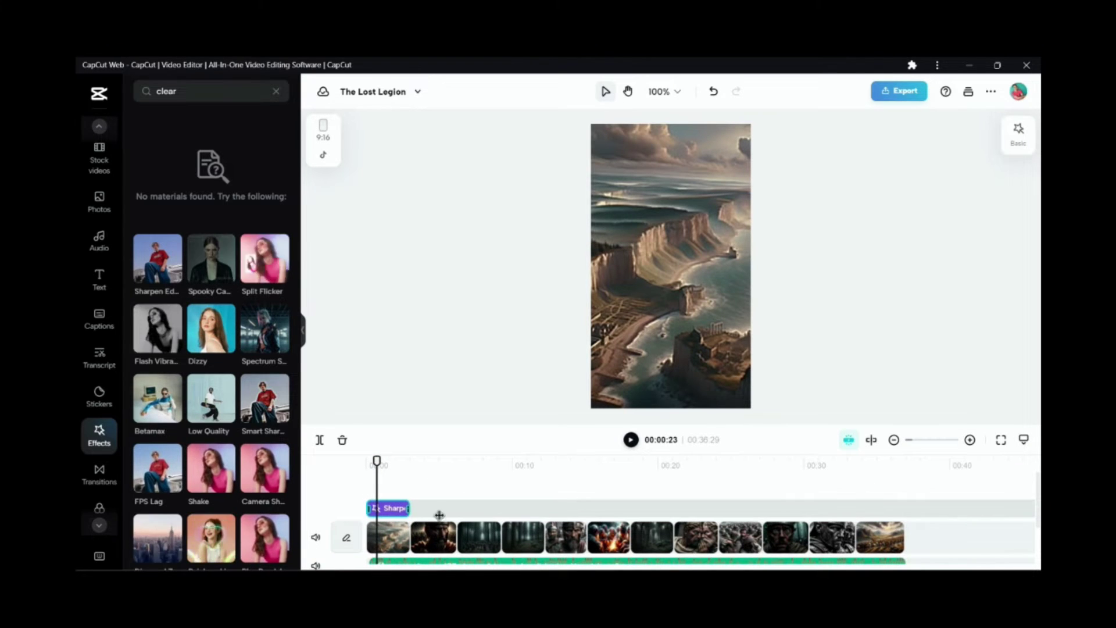
left_click_drag(892, 512, 907, 514)
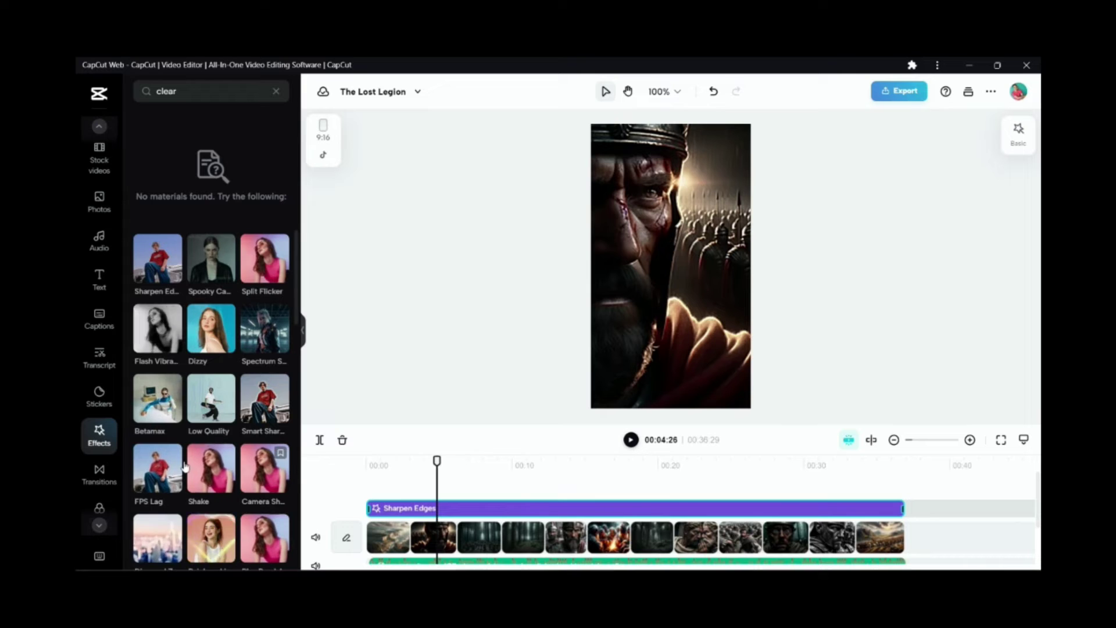
Step: Add the Halo Blur, Shake and Play Pendulum effects over the first three clips and preview them
double_click(152, 97)
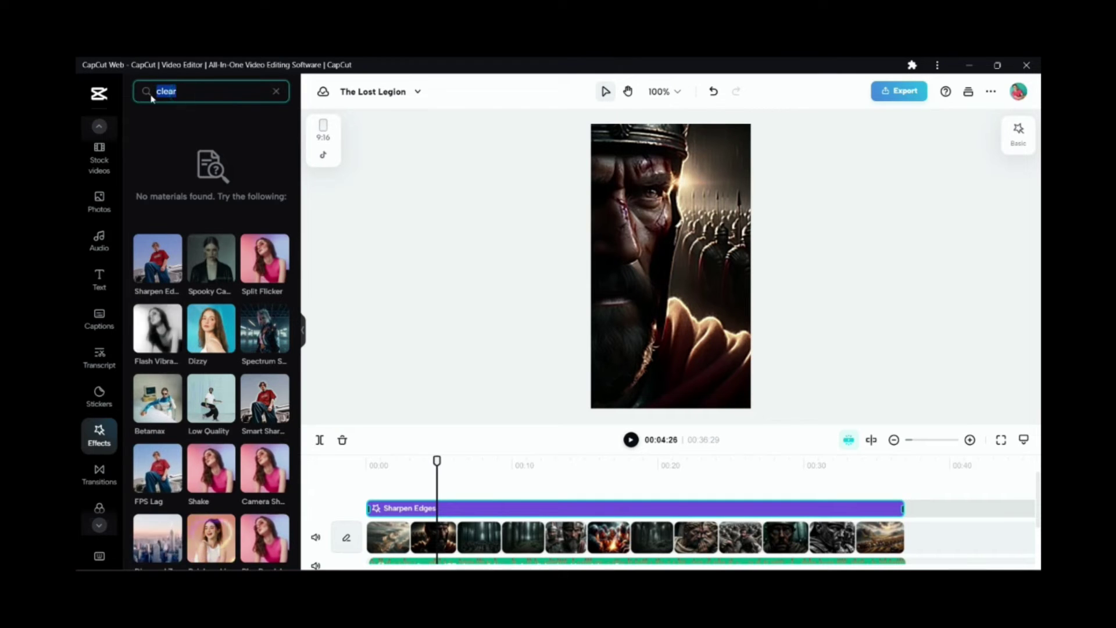
type("zoom")
key("Return")
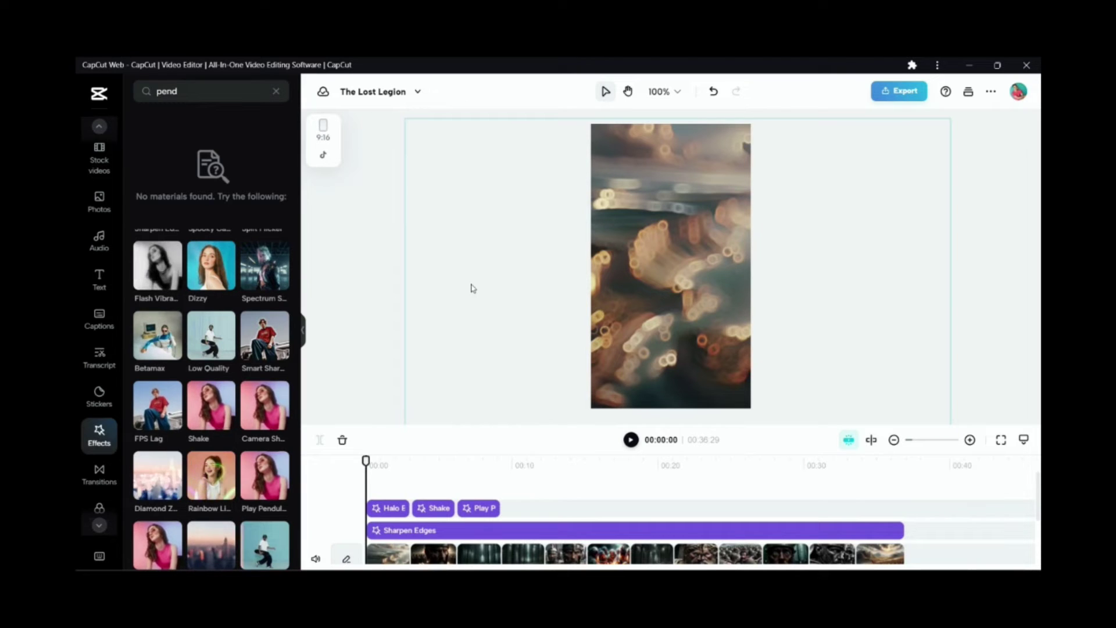
key("space")
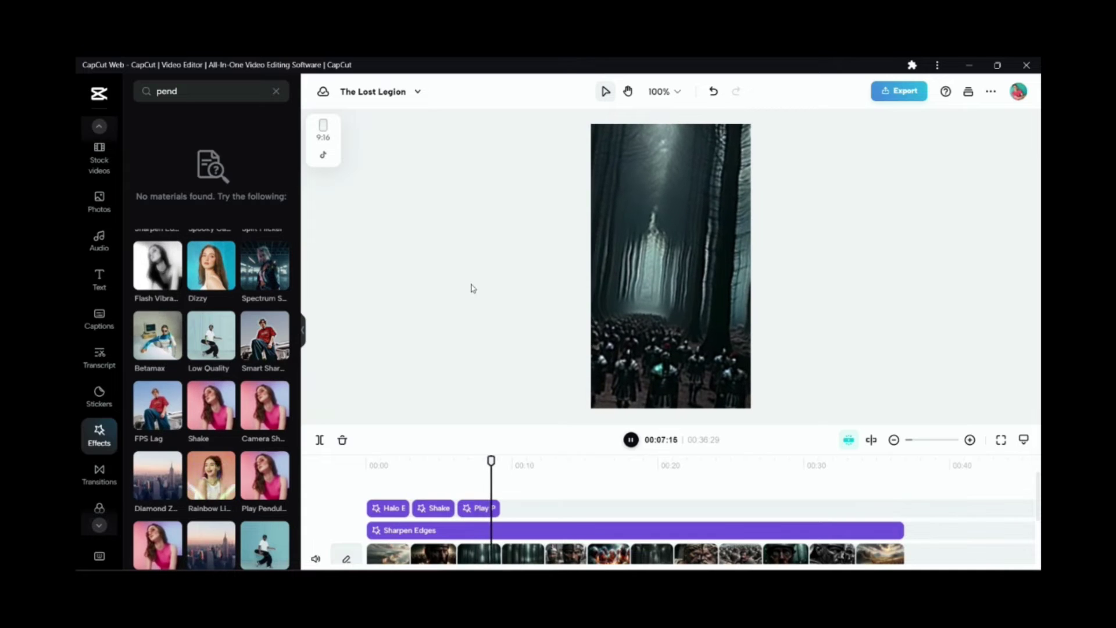
Step: Delete the Shake effect over the second clip
left_click(99, 474)
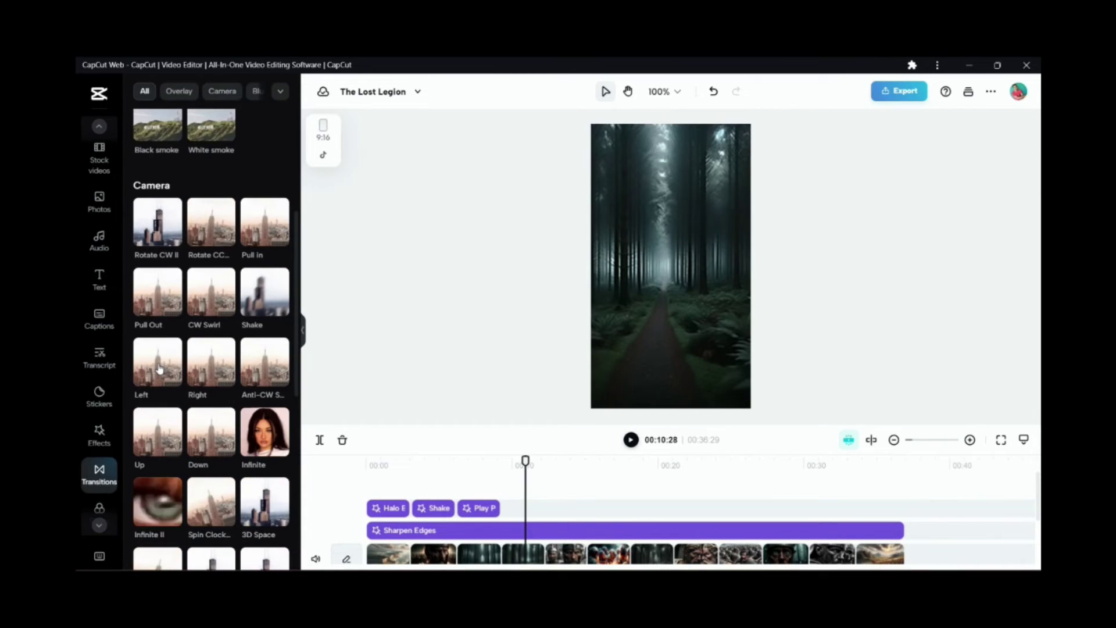
left_click(434, 508)
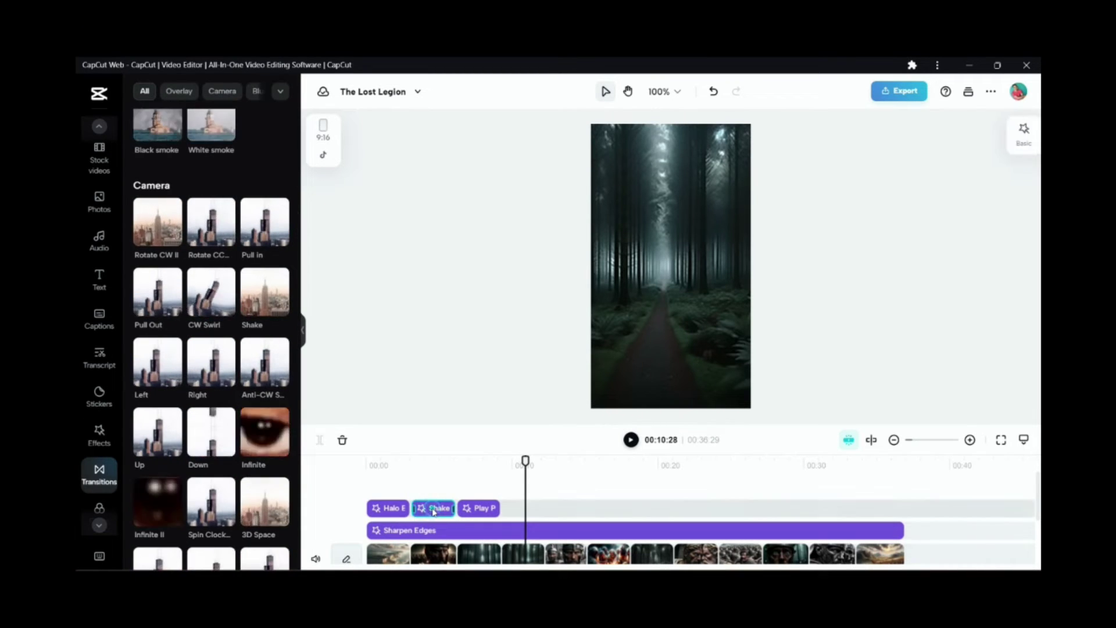
key("Delete")
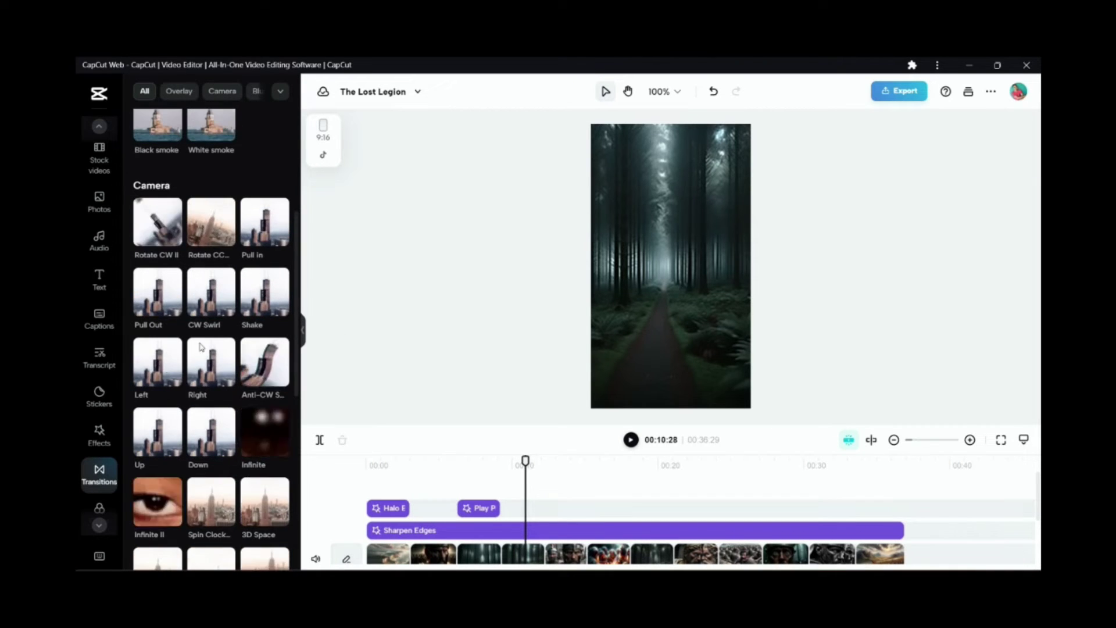
Step: Add the Left transition between the first two clips, preview it, and place another transition between the second and third clips
left_click_drag(149, 373, 410, 561)
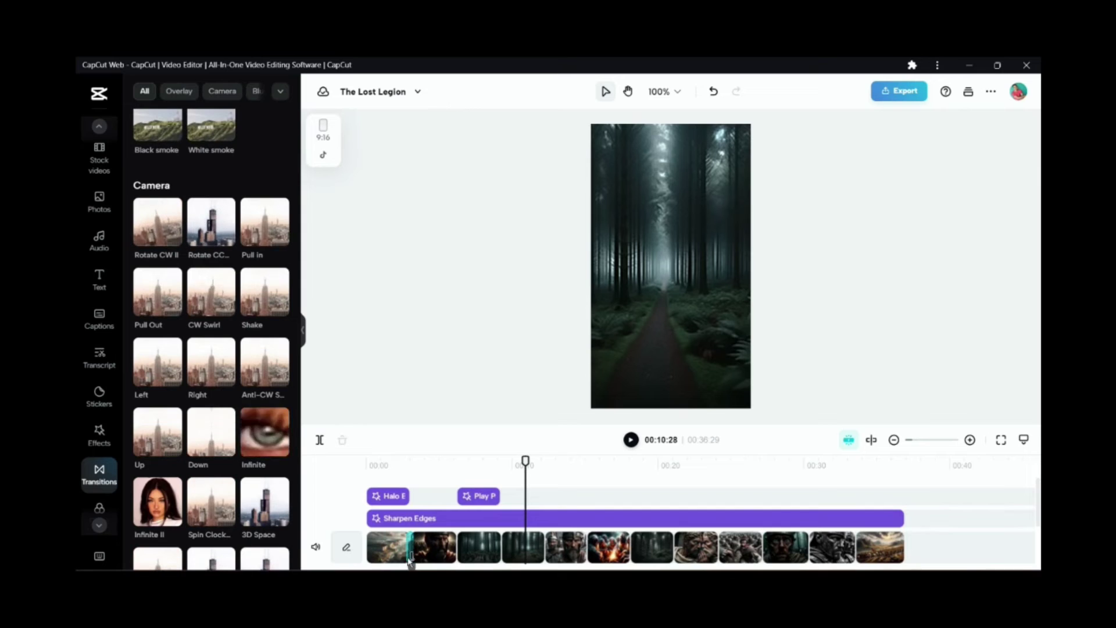
left_click(410, 547)
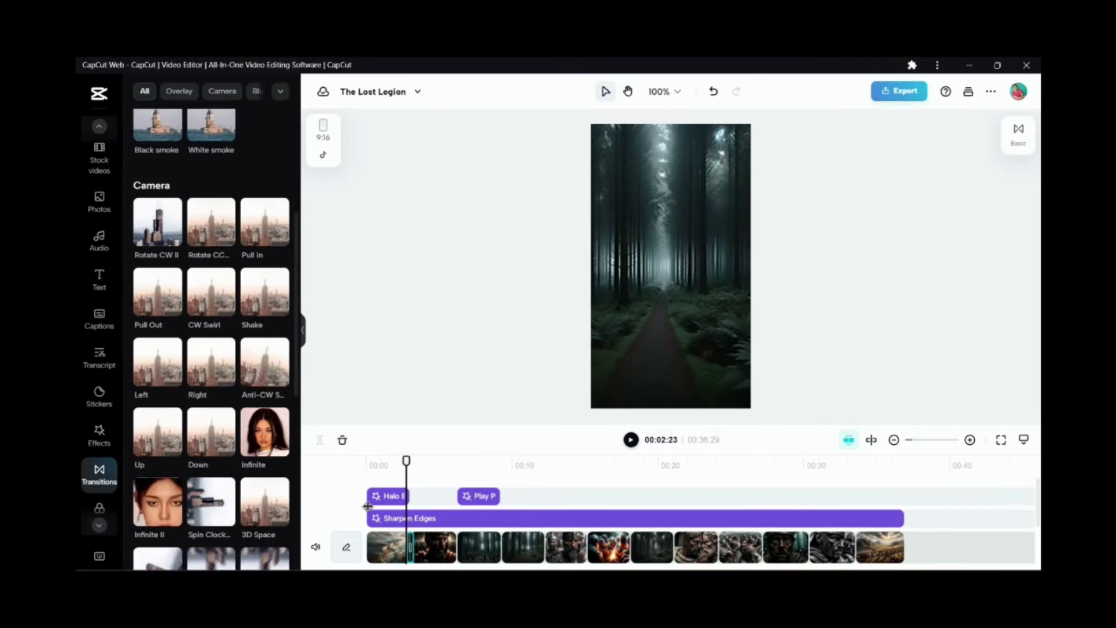
left_click(367, 465)
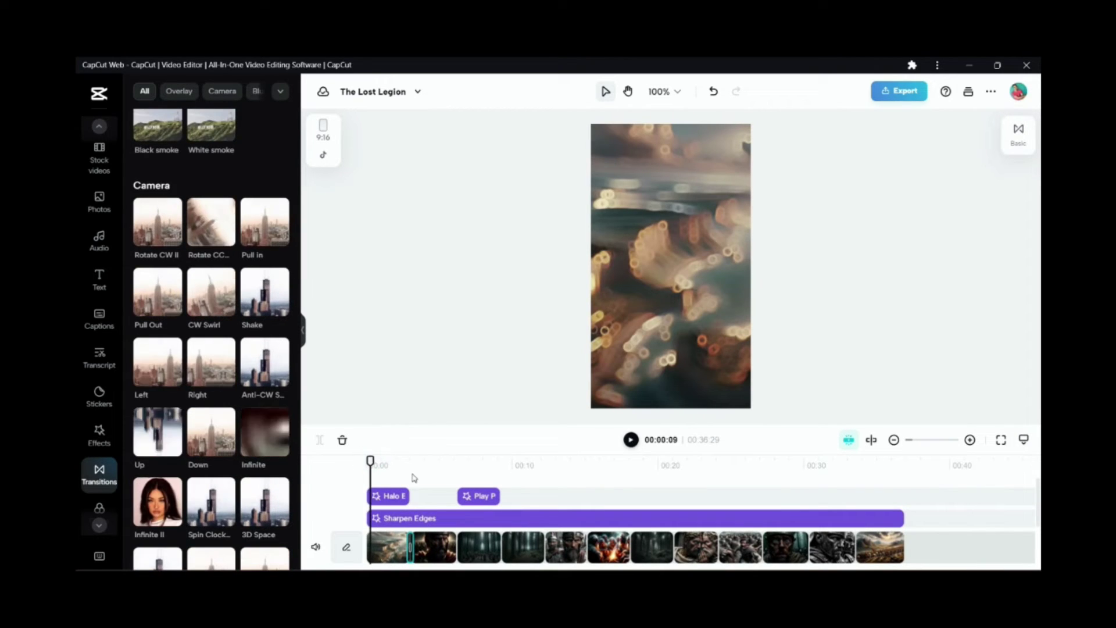
key("space")
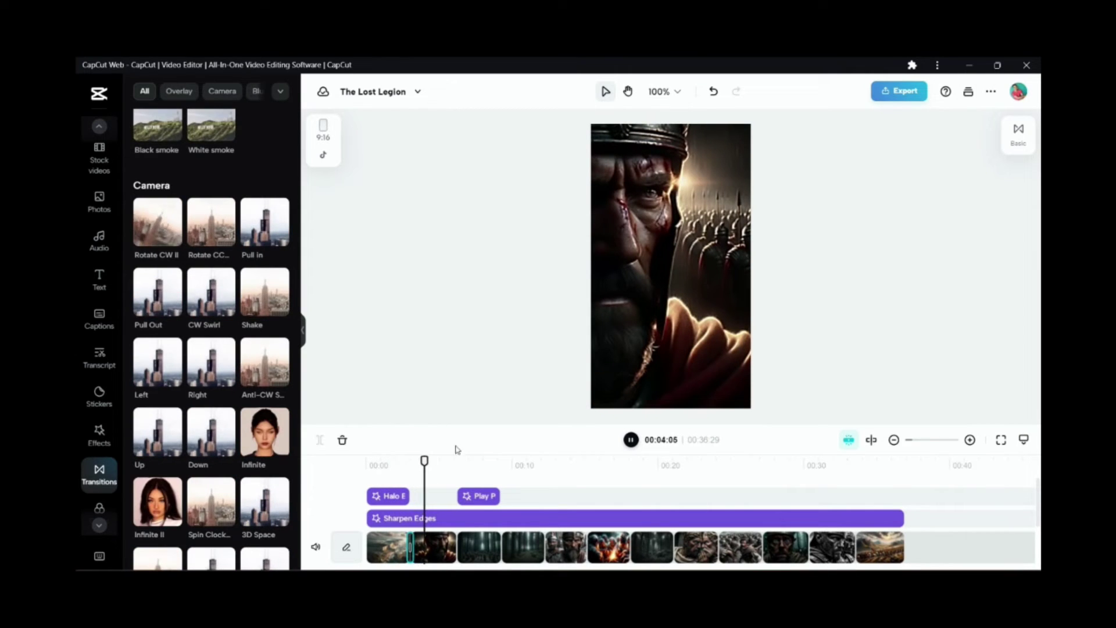
key("space")
scroll(279, 406, "up", 2)
left_click_drag(265, 419, 459, 552)
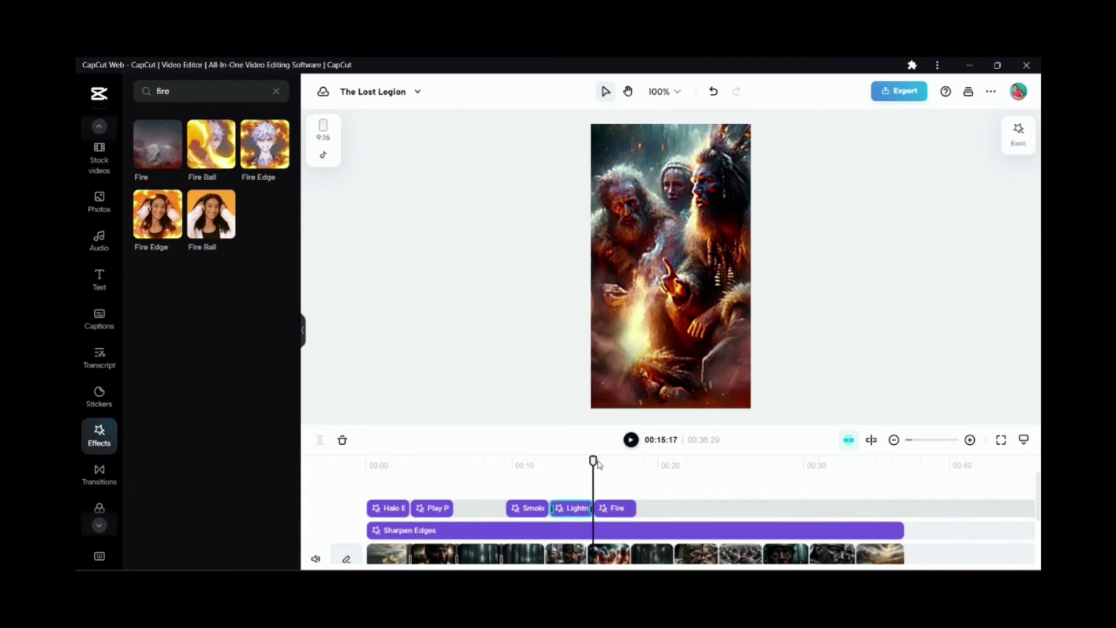
Step: Shorten the Lightning effect to the end of the fifth clip and align the Fire effect with the sixth clip
scroll(640, 500, "down", 3)
scroll(593, 508, "up", 3)
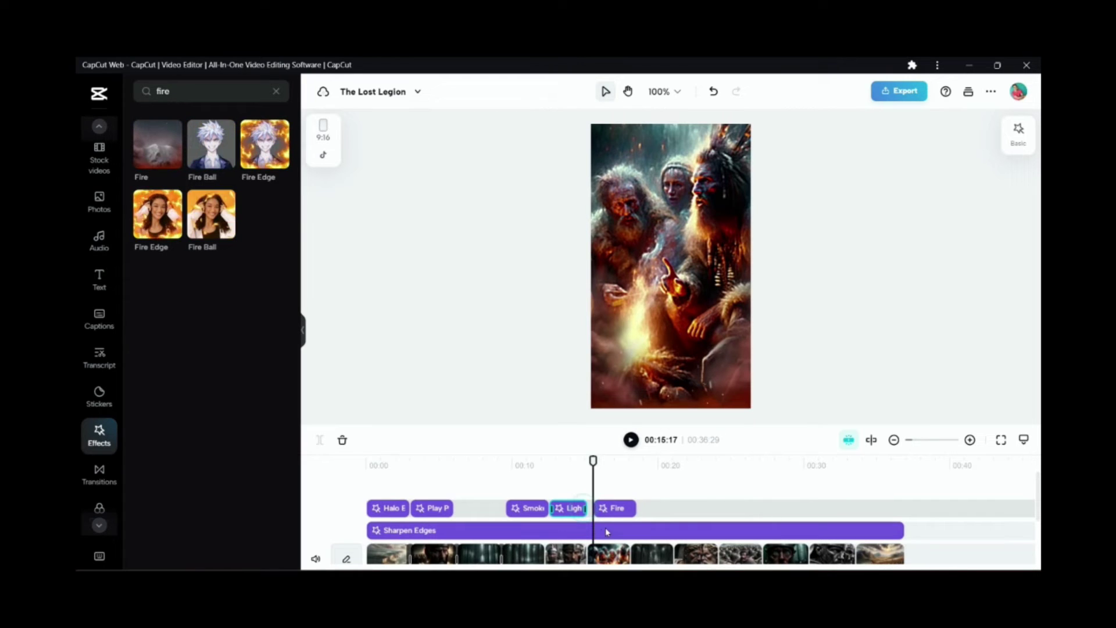
left_click_drag(615, 508, 609, 509)
Step: Add a camera transition between the third and fourth clips
left_click_drag(594, 461, 634, 461)
left_click(99, 474)
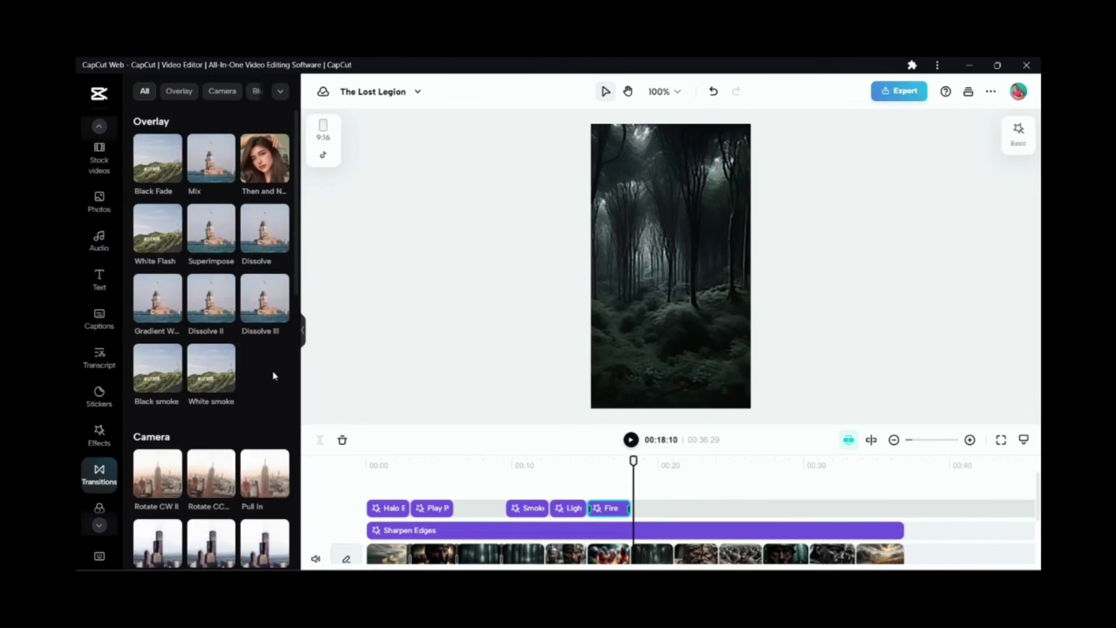
scroll(261, 360, "down", 2)
scroll(253, 348, "up", 1)
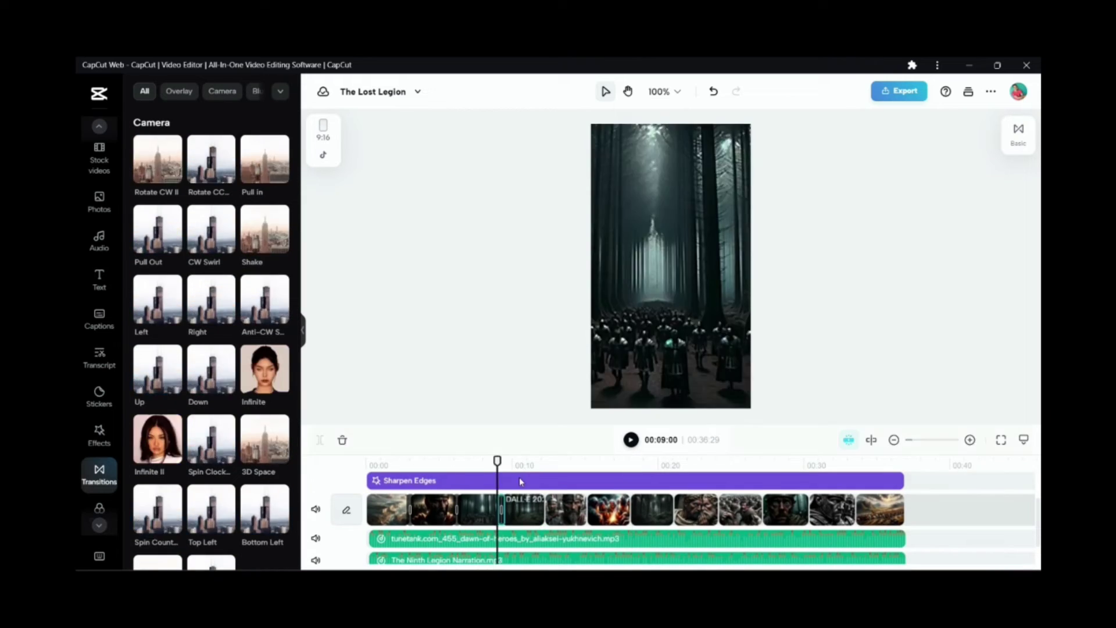
Step: Add Shake effects over the third, seventh and eighth clips, and place transitions before the seventh and ninth clips
scroll(261, 387, "up", 3)
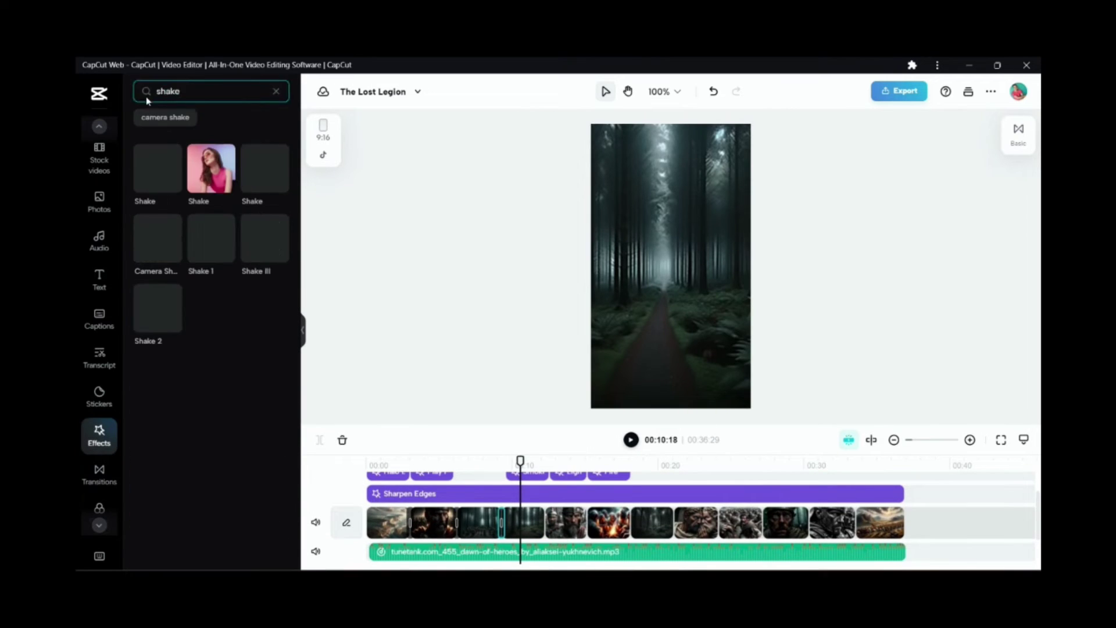
scroll(640, 512, "up", 2)
left_click(462, 463)
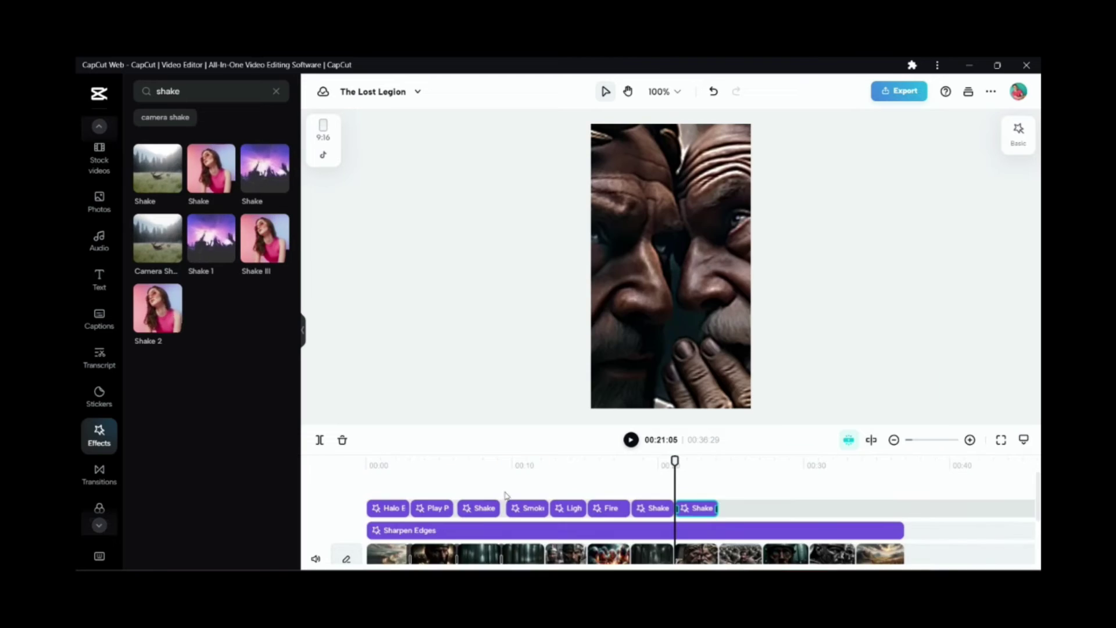
scroll(218, 366, "down", 5)
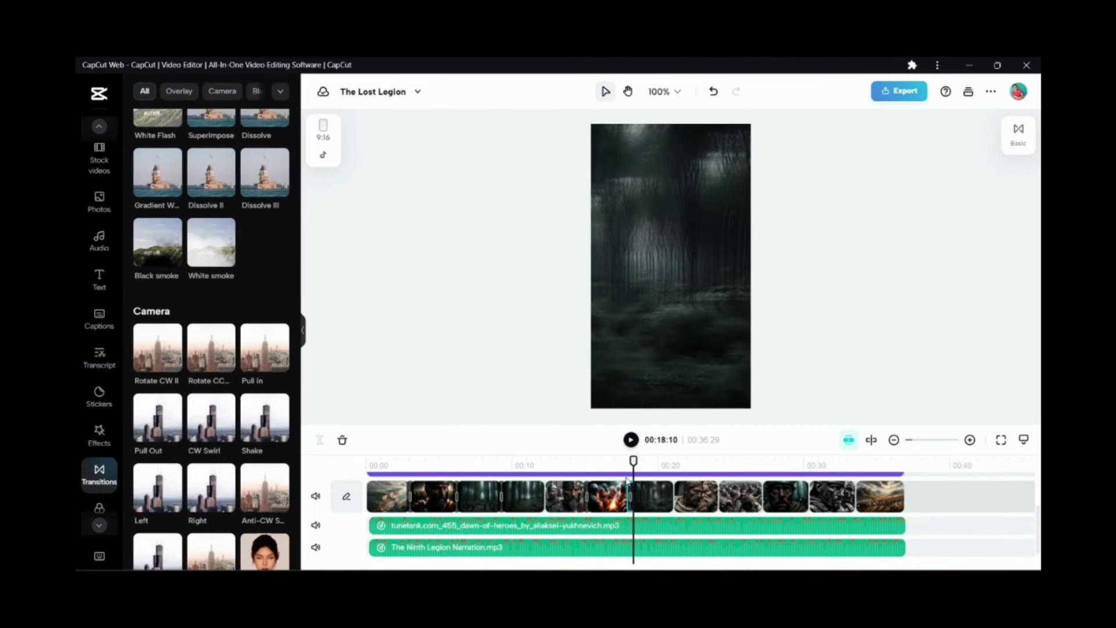
scroll(226, 461, "down", 10)
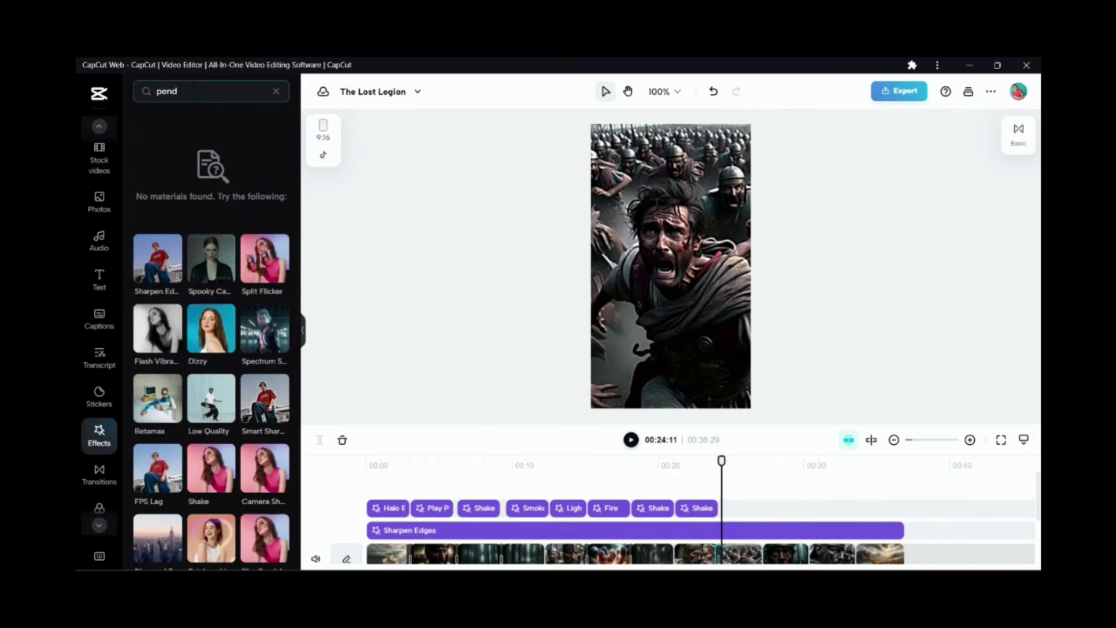
Step: Cover the last four clips with a Rebound effect, Play Pendulum, a glowing sparks effect and Smoke, in that order
type("ulum")
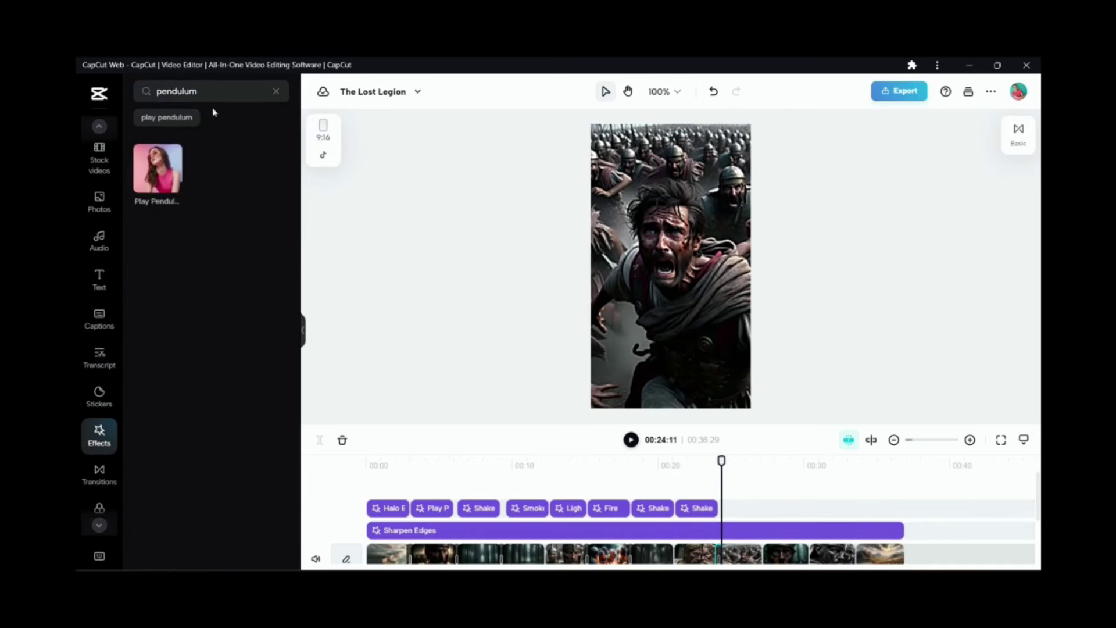
left_click(161, 169)
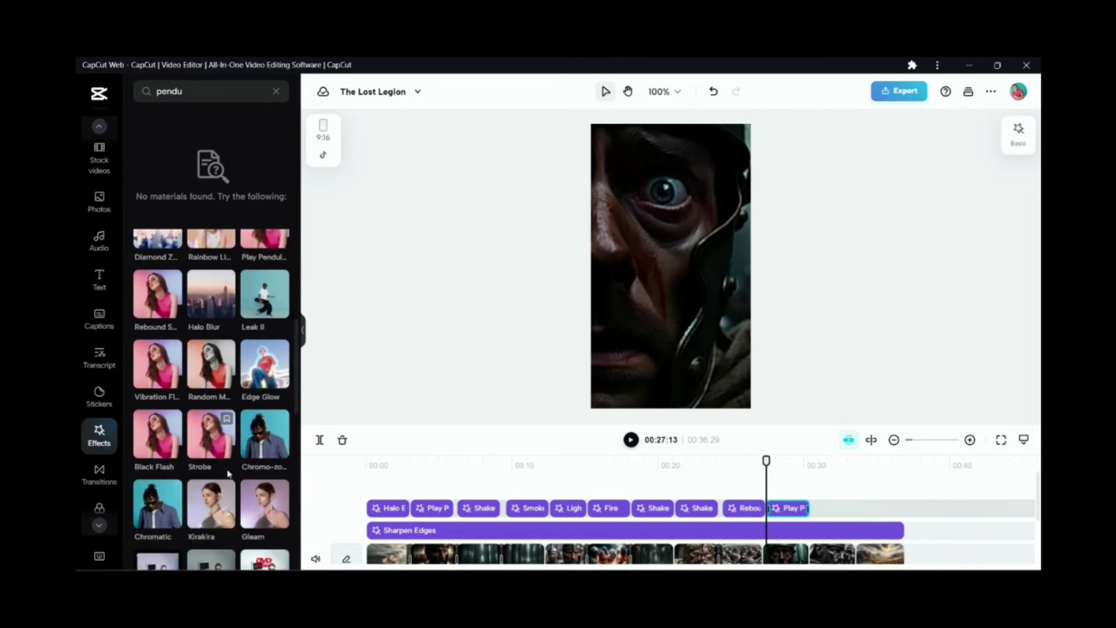
scroll(224, 478, "down", 5)
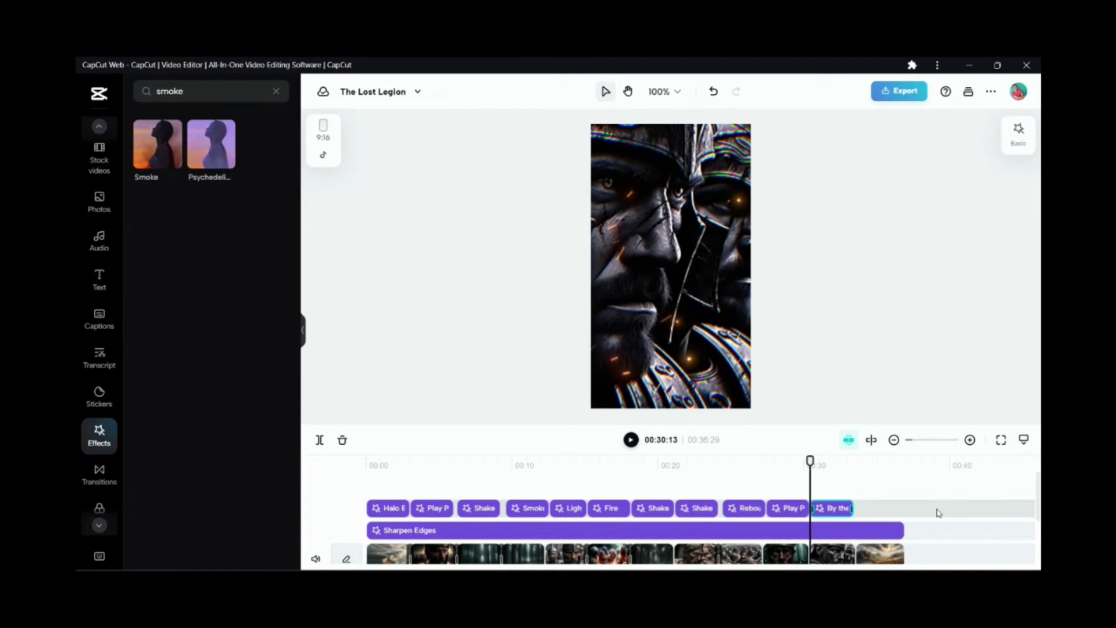
left_click_drag(157, 144, 878, 508)
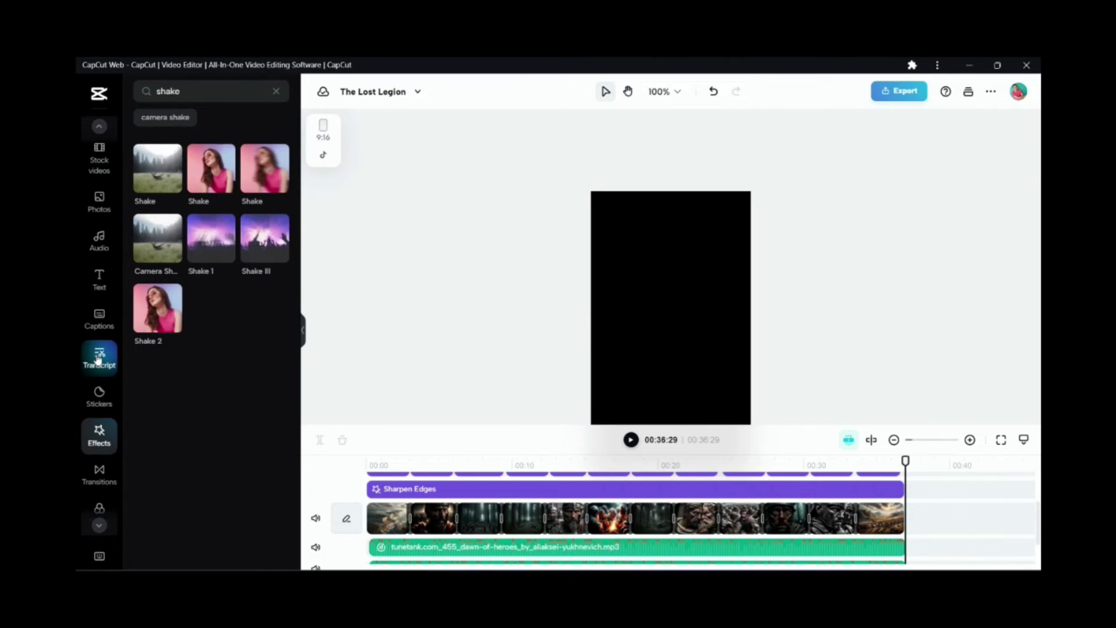
Step: Generate auto captions for the video with the spoken language set to English (US)
left_click(98, 357)
left_click(98, 324)
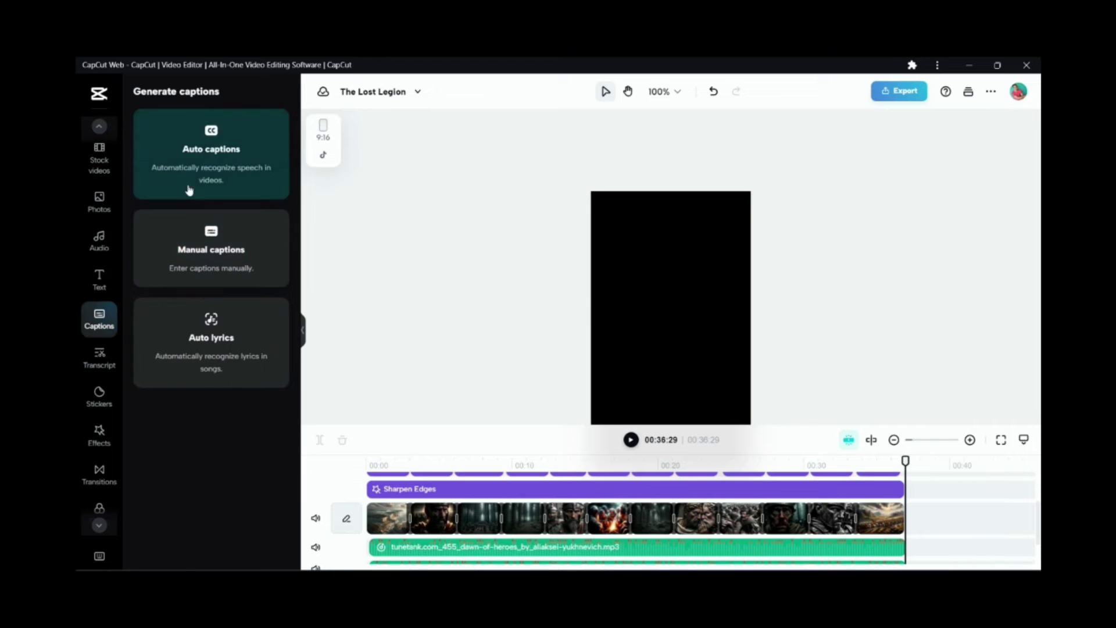
left_click(215, 152)
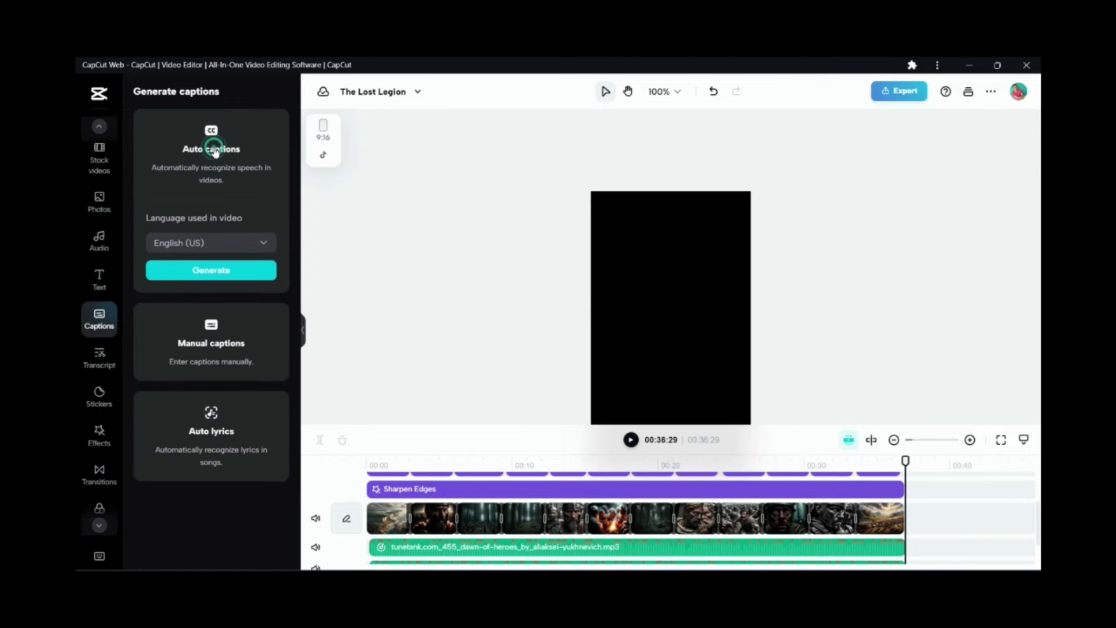
left_click(202, 273)
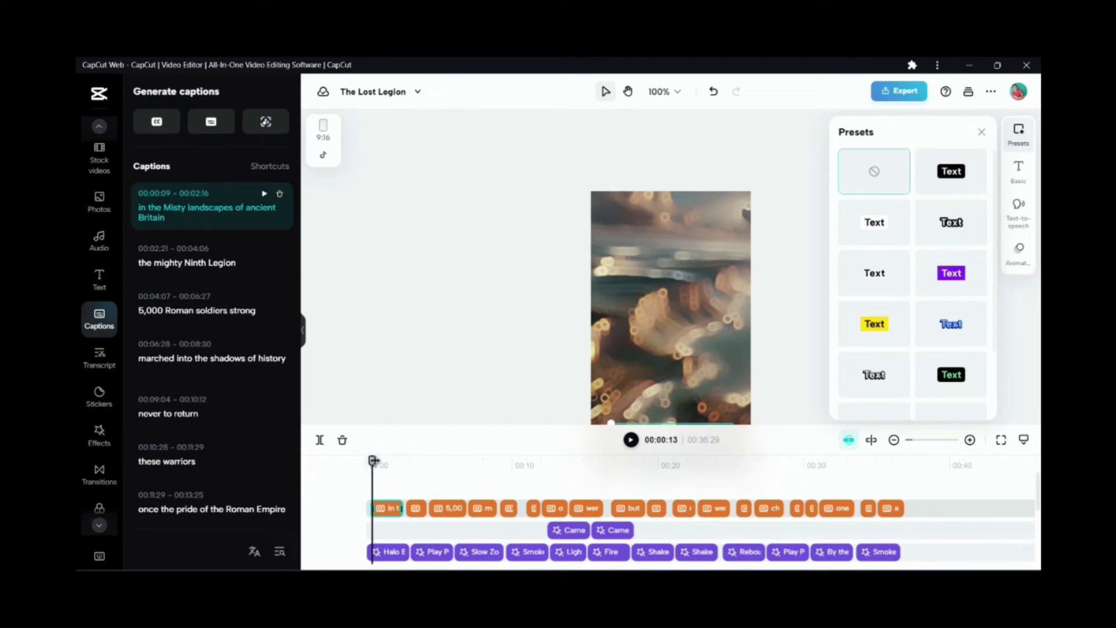
Step: Give all captions a bright yellow fill and a black background at 70% opacity
left_click_drag(373, 461, 386, 461)
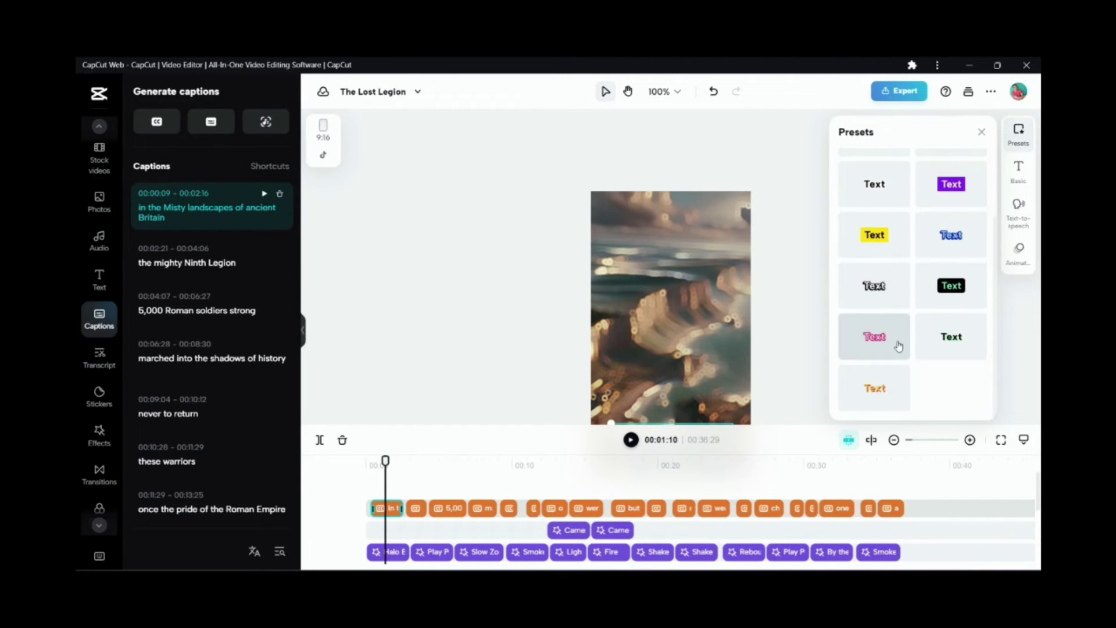
left_click(1020, 174)
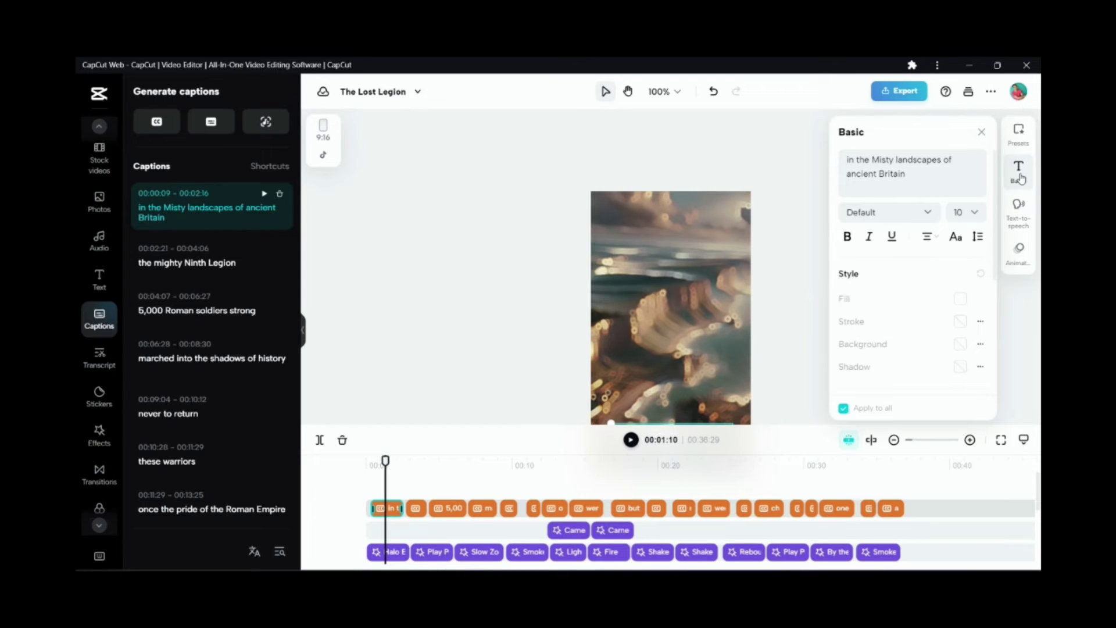
left_click(961, 298)
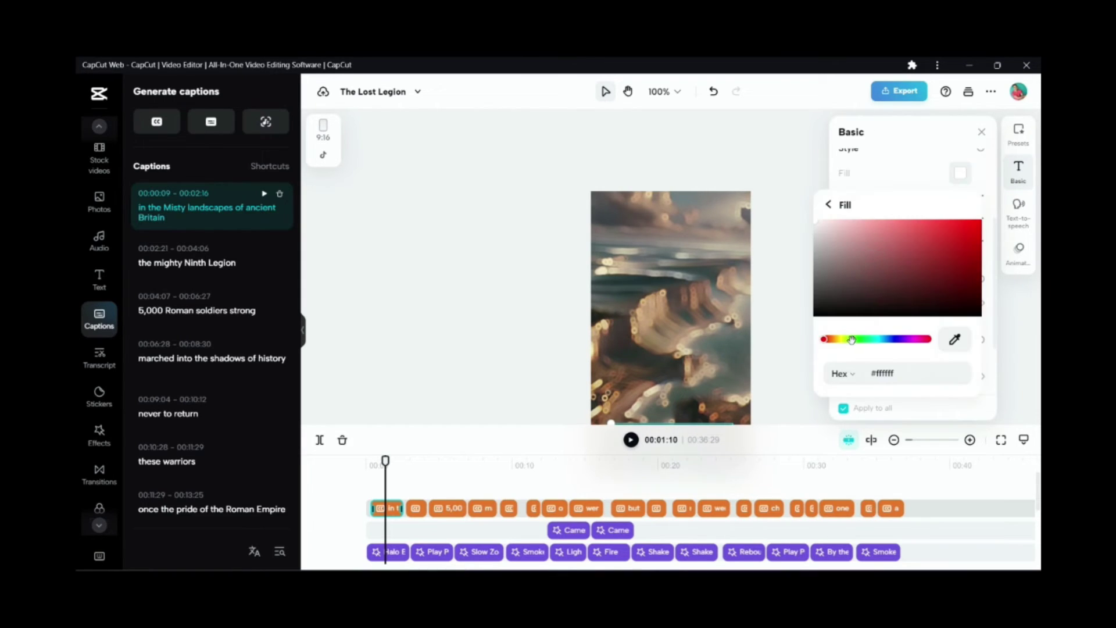
left_click(840, 341)
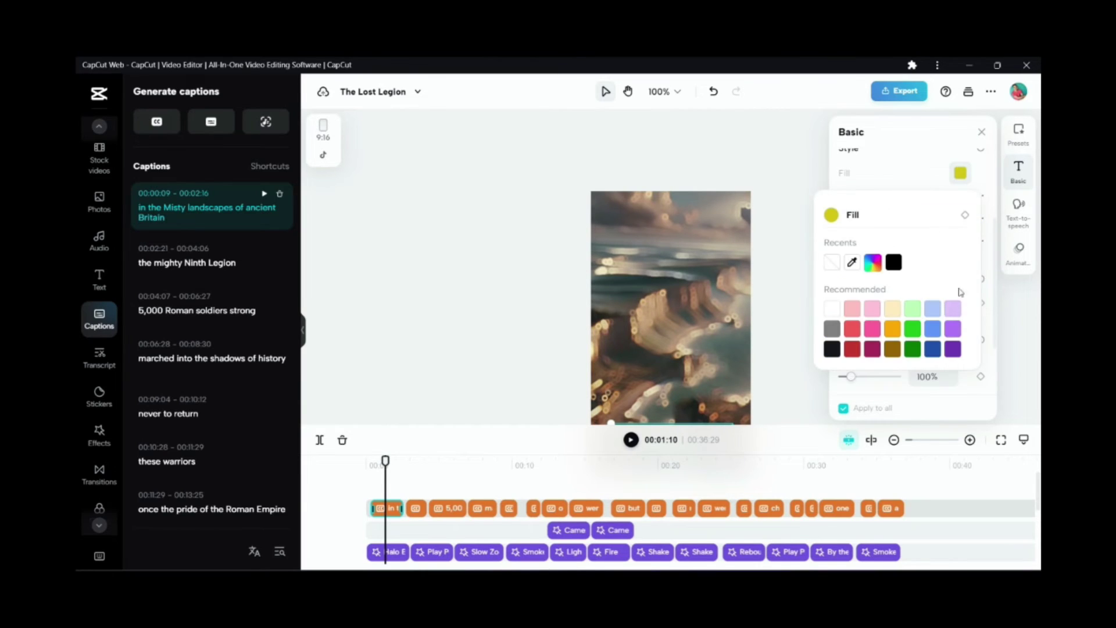
left_click(864, 267)
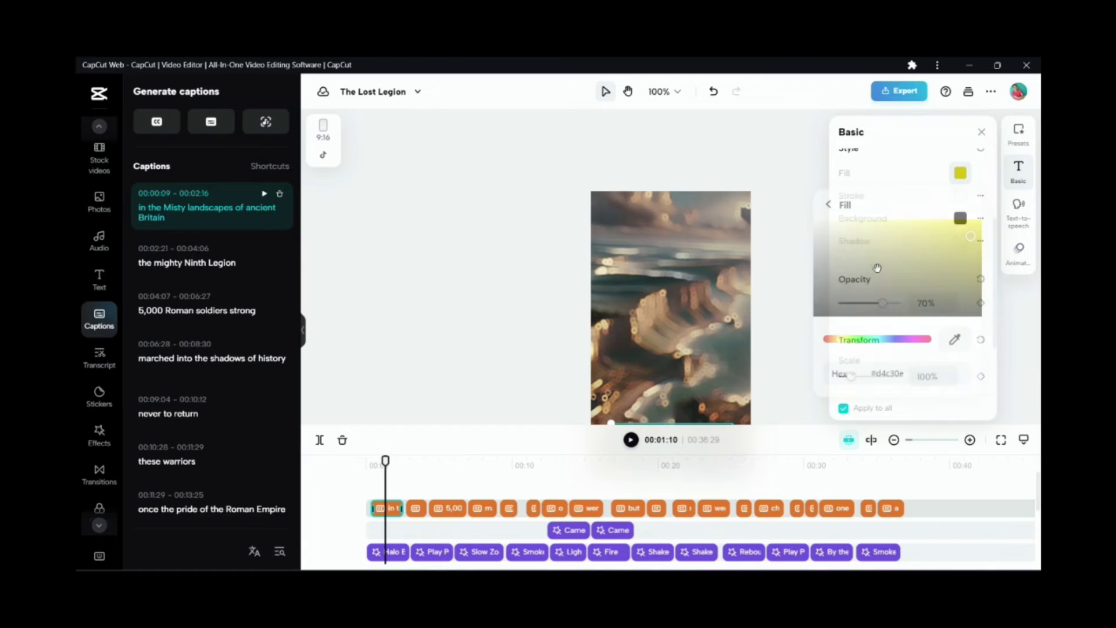
left_click(949, 238)
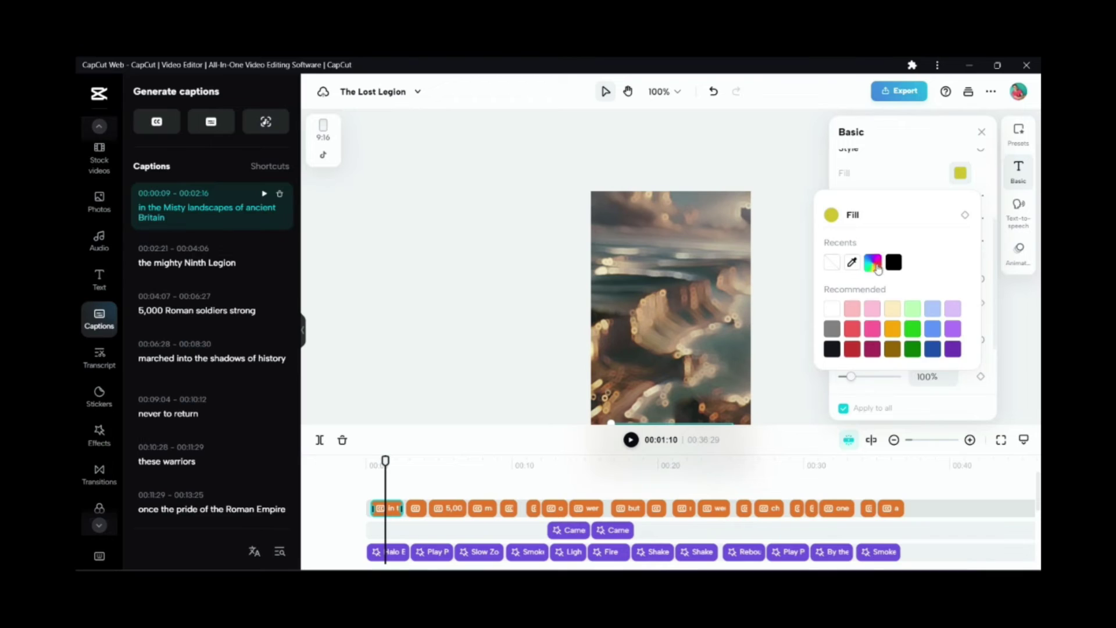
left_click(877, 265)
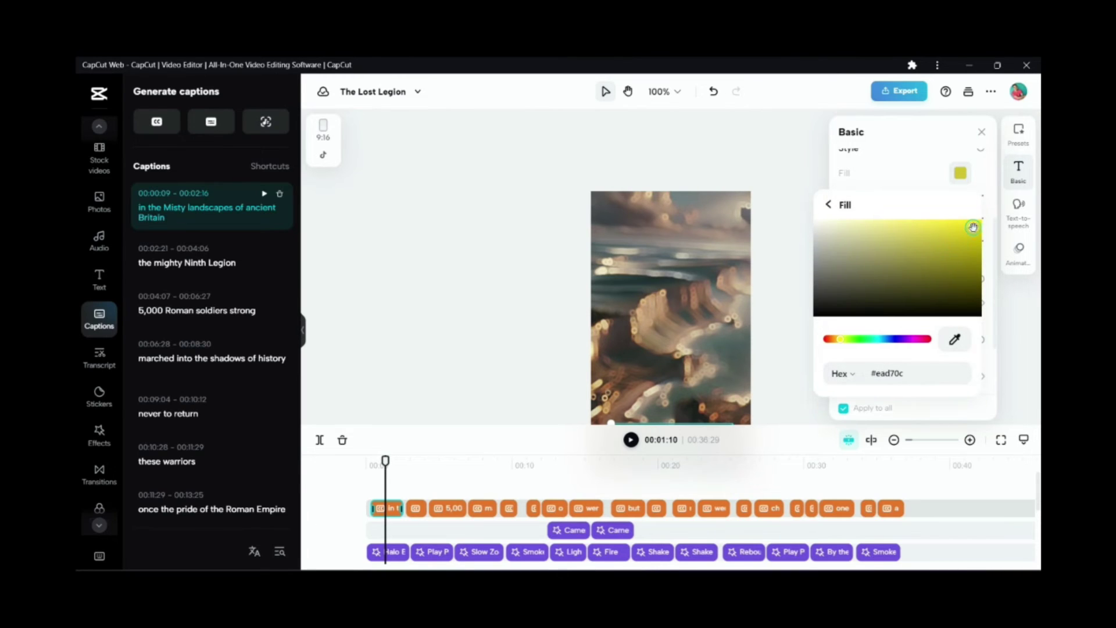
left_click(953, 391)
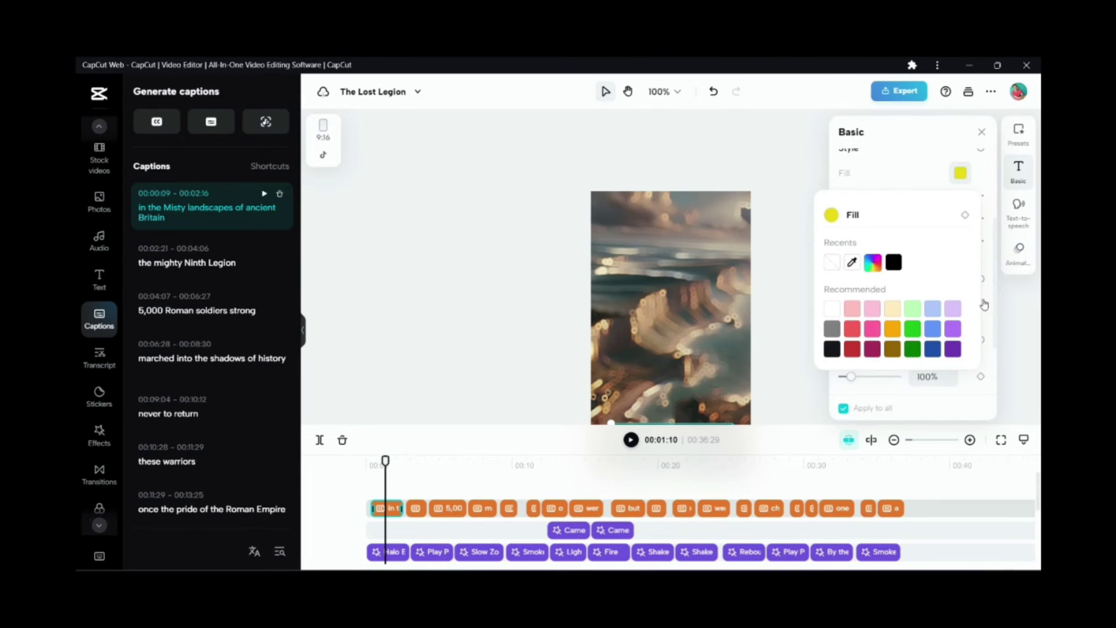
left_click(965, 408)
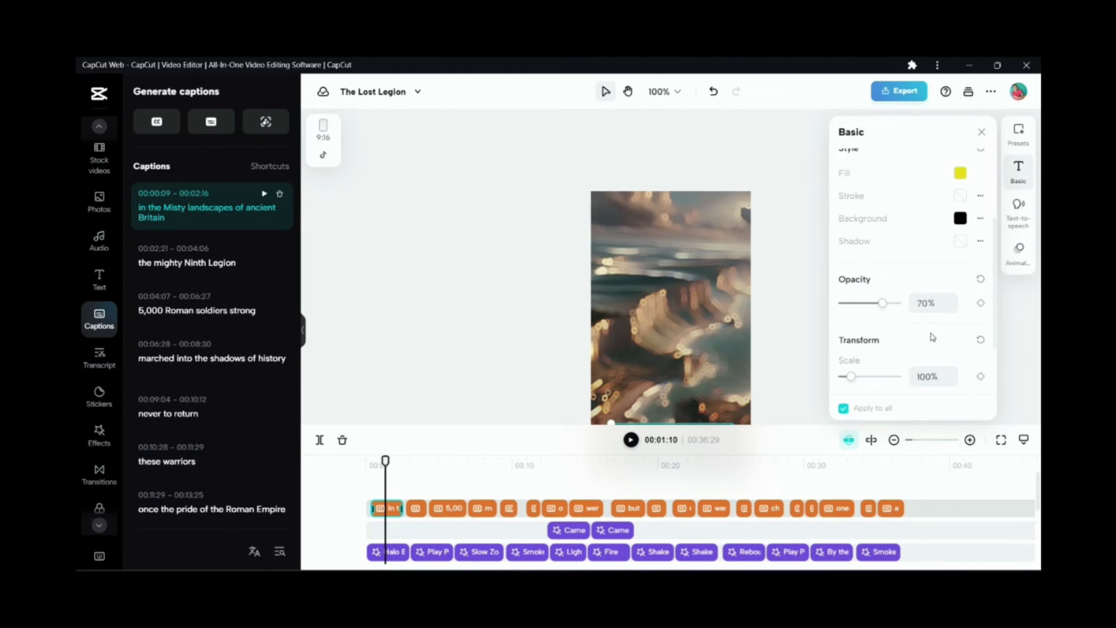
Step: Set the captions' font to ZY Evangel in bold at size 12
scroll(918, 369, "down", 3)
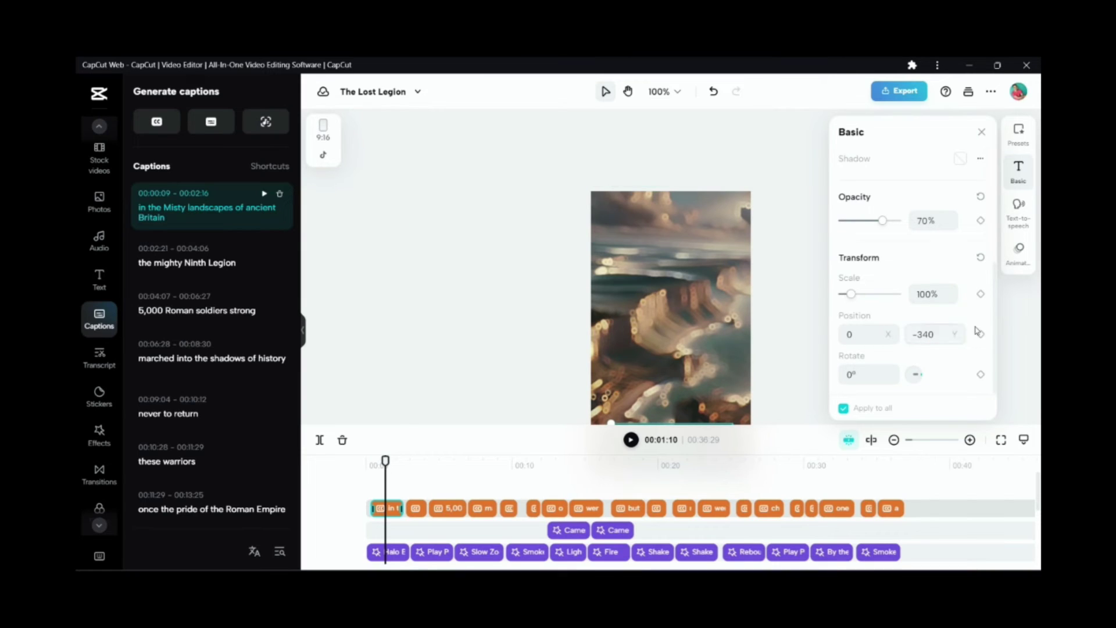
scroll(971, 271, "up", 5)
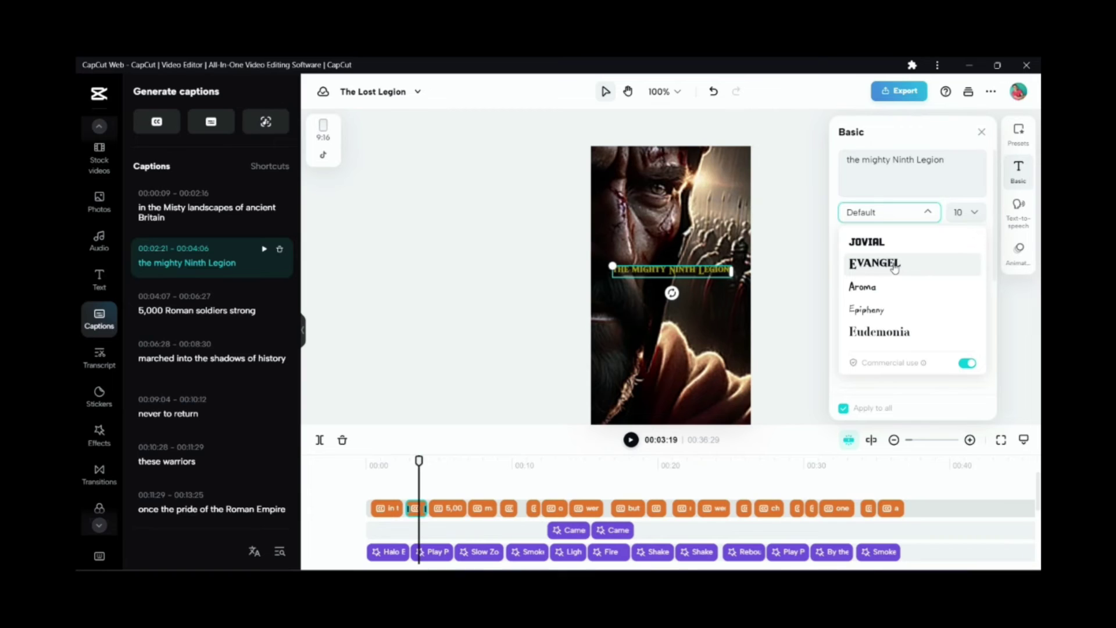
left_click(896, 265)
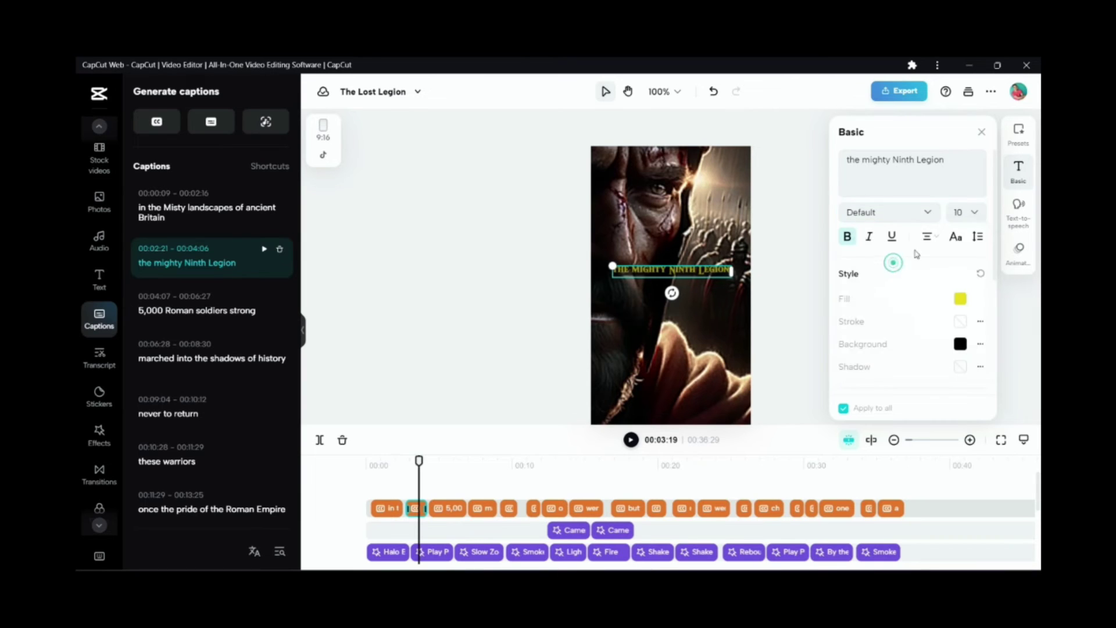
left_click(976, 215)
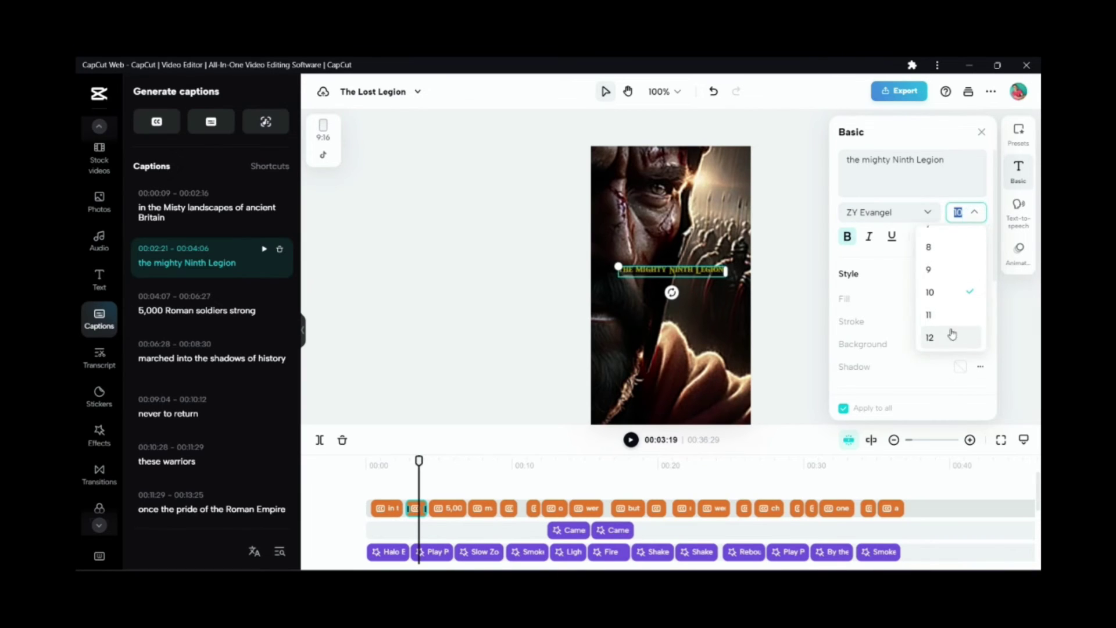
left_click(954, 335)
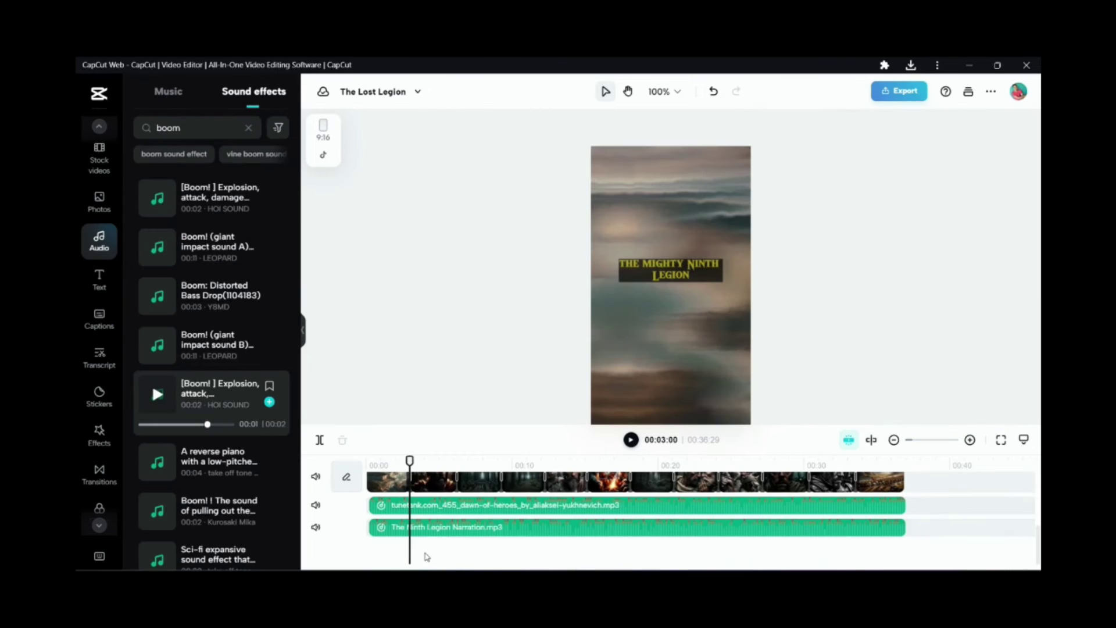
Step: Place the sound effects Boom! (giant impact sound A) at about 3 s and Thunder (short) at about 12 s below the narration
mouse_move(168, 268)
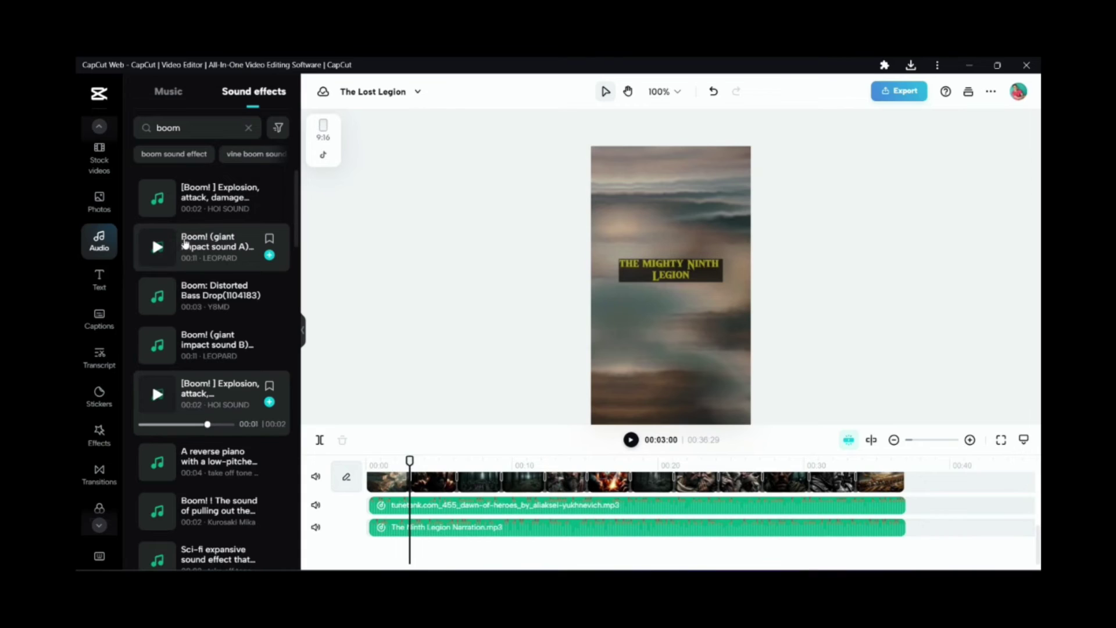
left_click_drag(241, 299, 406, 557)
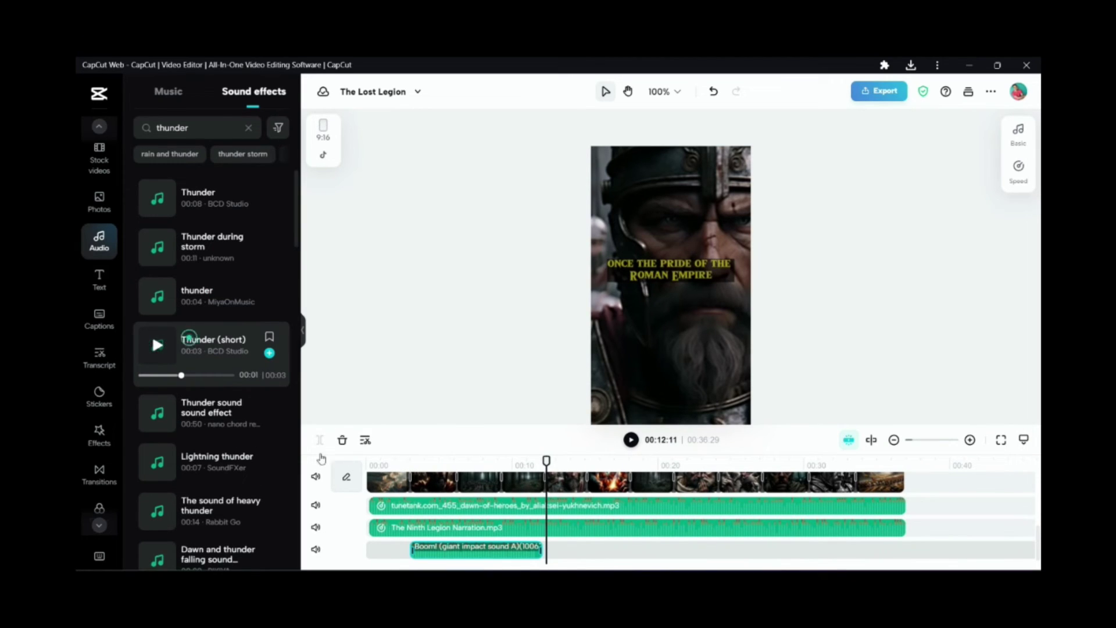
left_click_drag(321, 460, 604, 549)
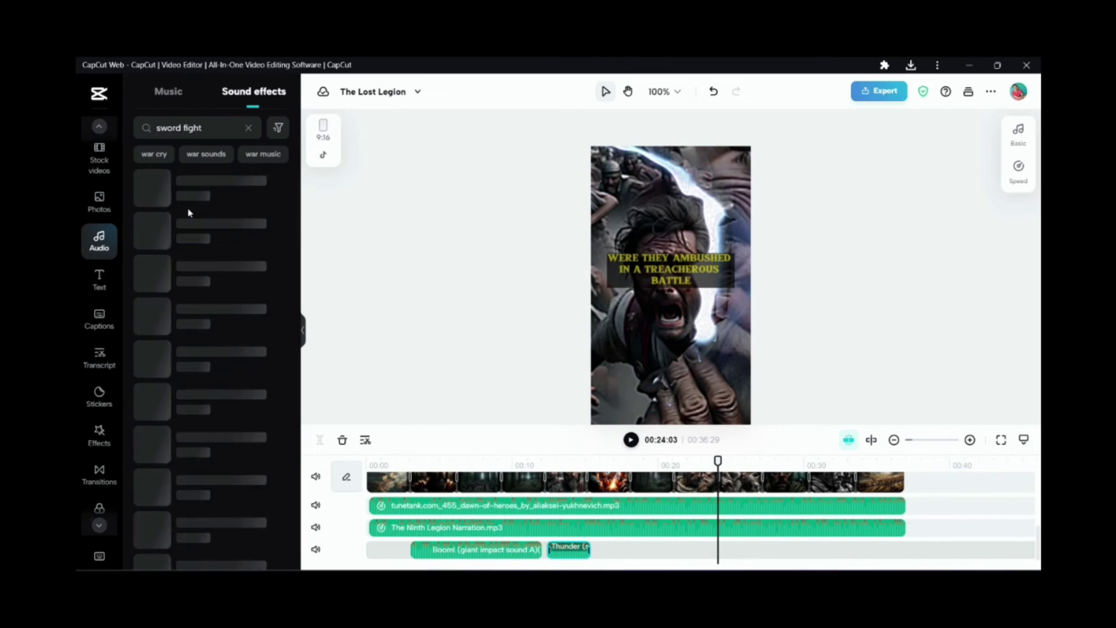
mouse_move(161, 207)
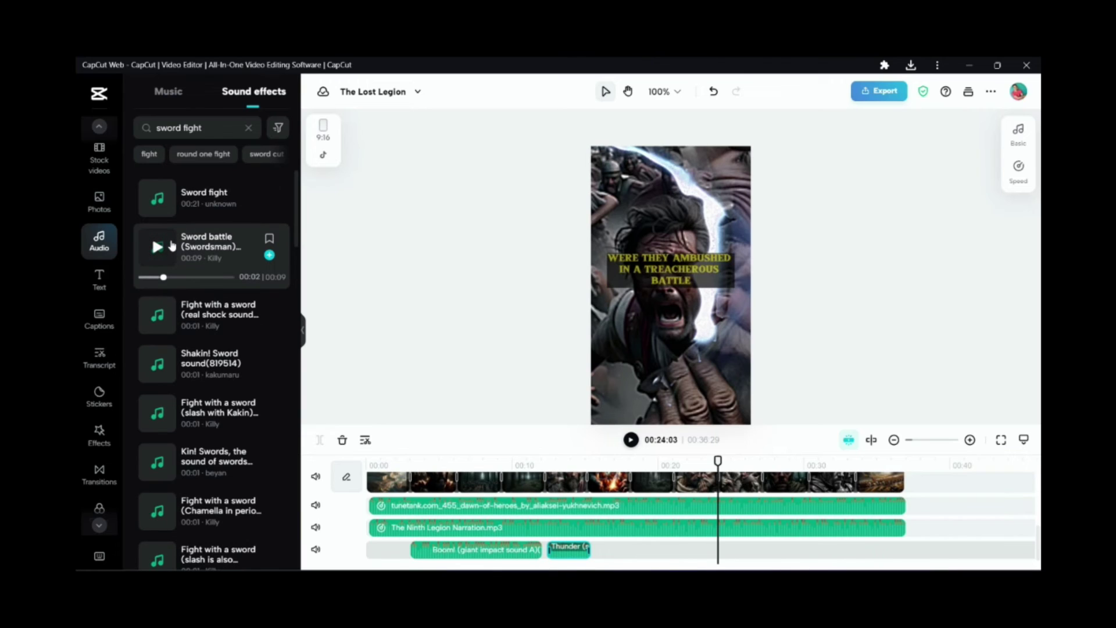
left_click(173, 250)
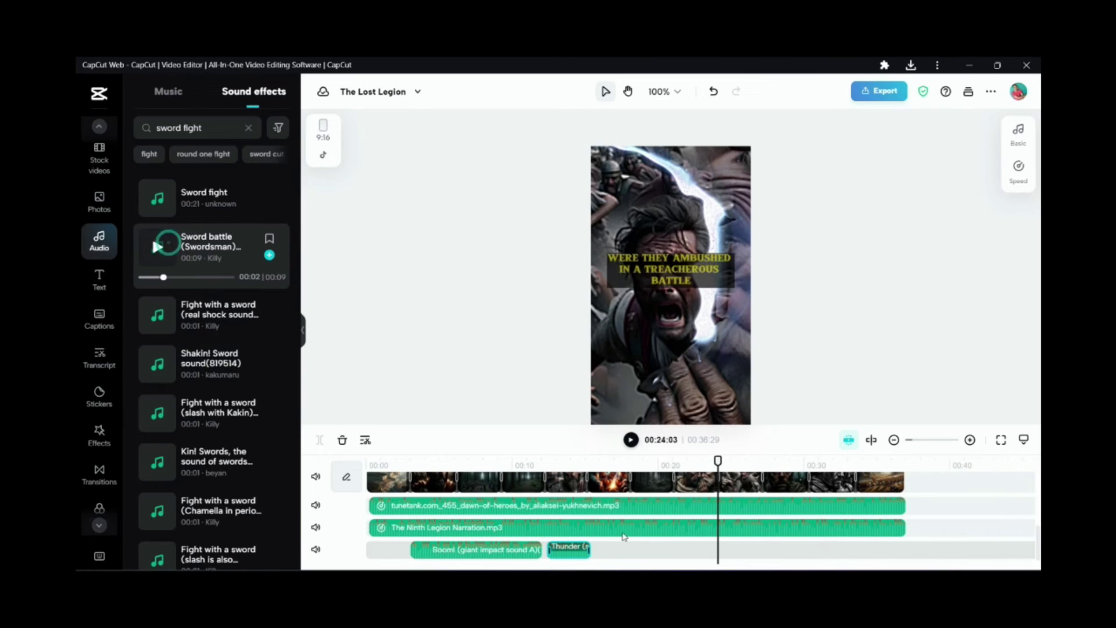
left_click_drag(174, 247, 721, 553)
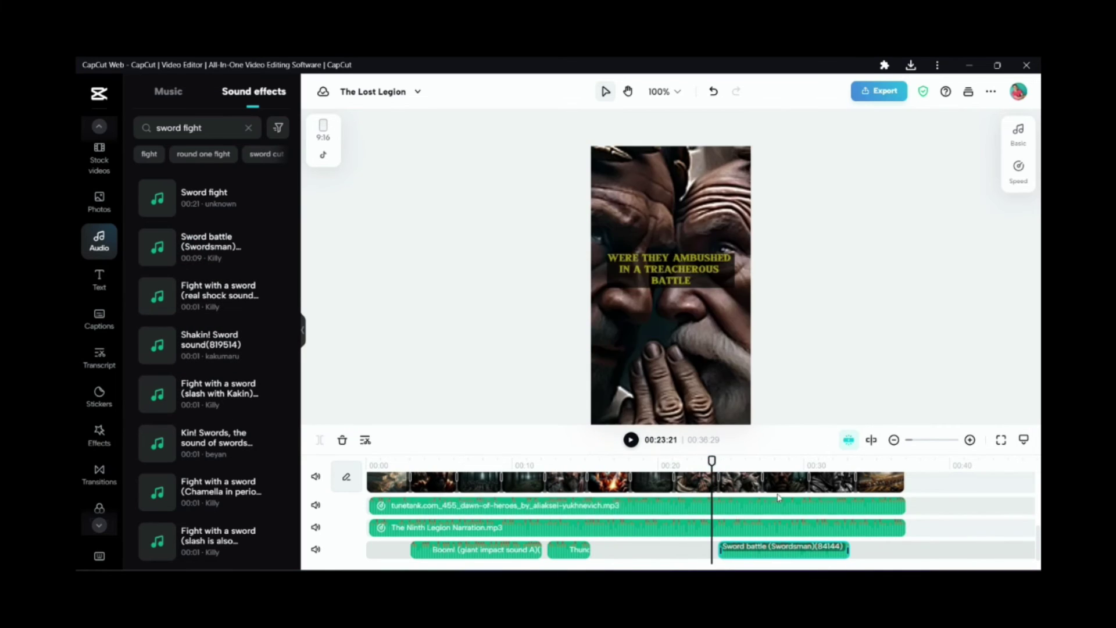
key("Delete")
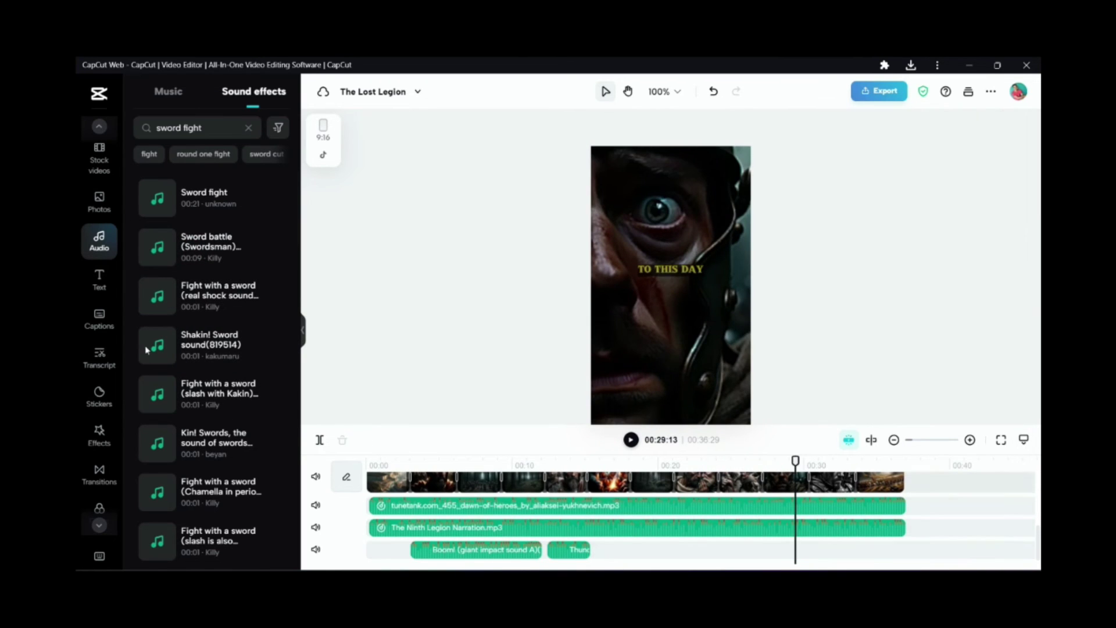
Step: Preview several sword fight sounds and place Fight with a sword (slash with Kakin) on the sound effects track at about 24 s
scroll(209, 378, "down", 3)
left_click(157, 449)
left_click(157, 352)
scroll(168, 303, "up", 2)
left_click(158, 329)
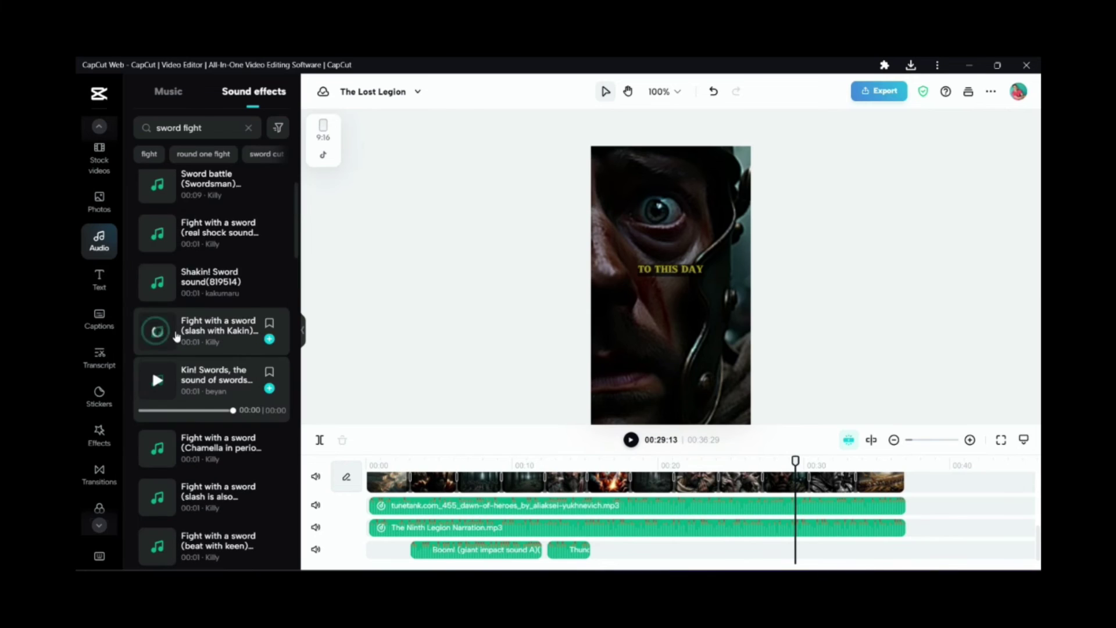
left_click_drag(160, 334, 728, 552)
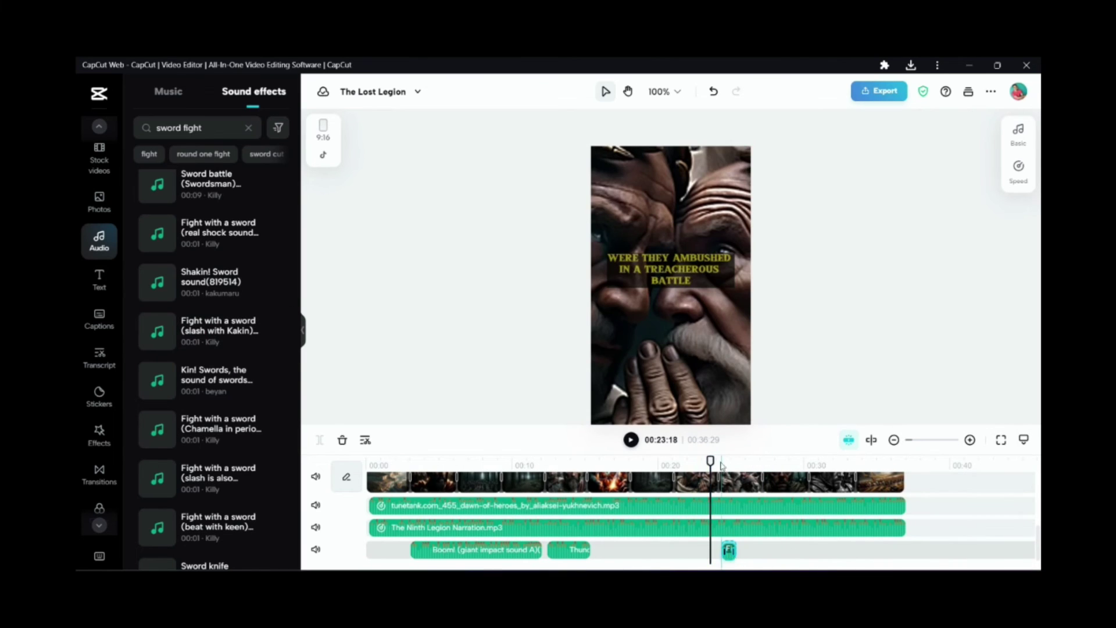
Step: Shift the sword sound slightly earlier so it starts just before the transition at 24 s, checking its timing by playback
left_click_drag(719, 511, 713, 491)
key("space")
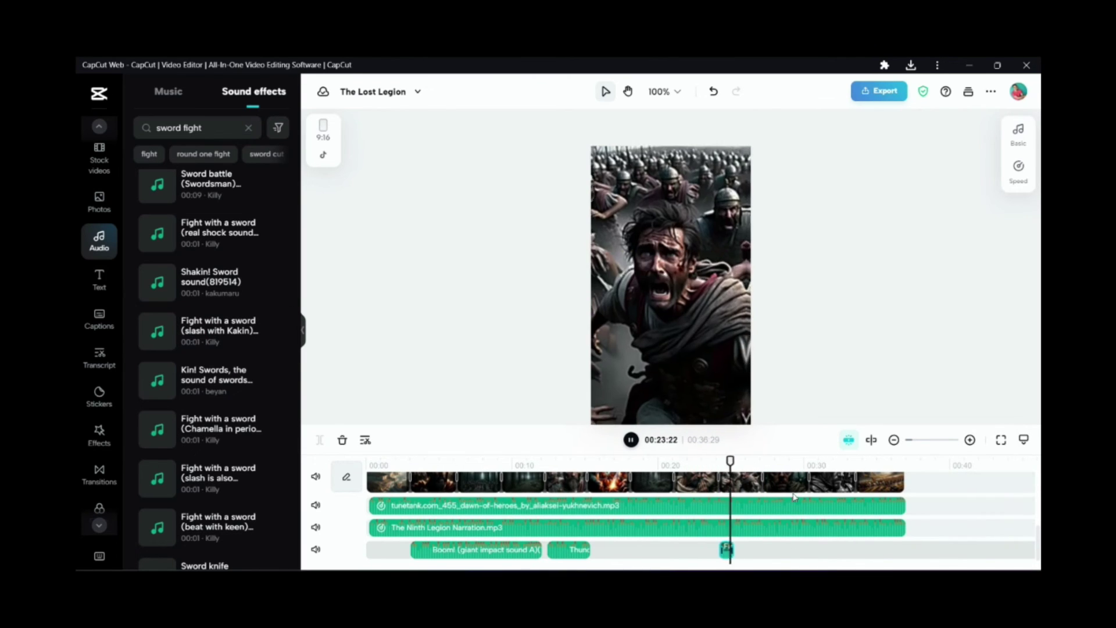
key("space")
scroll(792, 498, "up", 5)
left_click(611, 465)
left_click_drag(658, 550, 635, 549)
left_click(605, 465)
key("space")
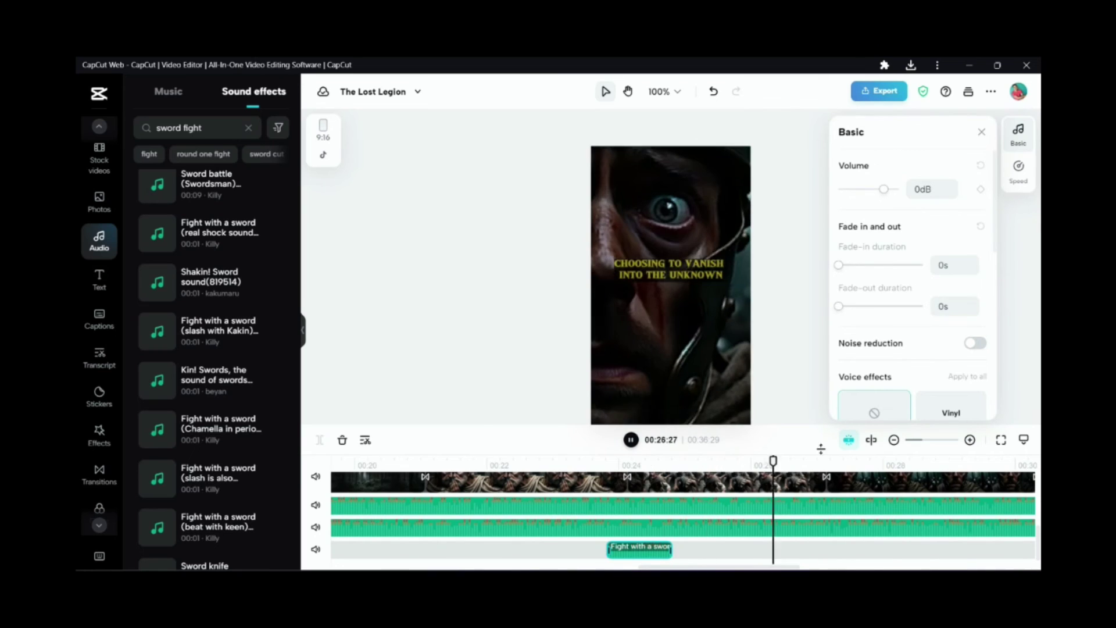
left_click(894, 440)
left_click(895, 440)
Step: Search the sound effects for "sparks" and place one on the sound effects track at about 30 s
triple_click(186, 128)
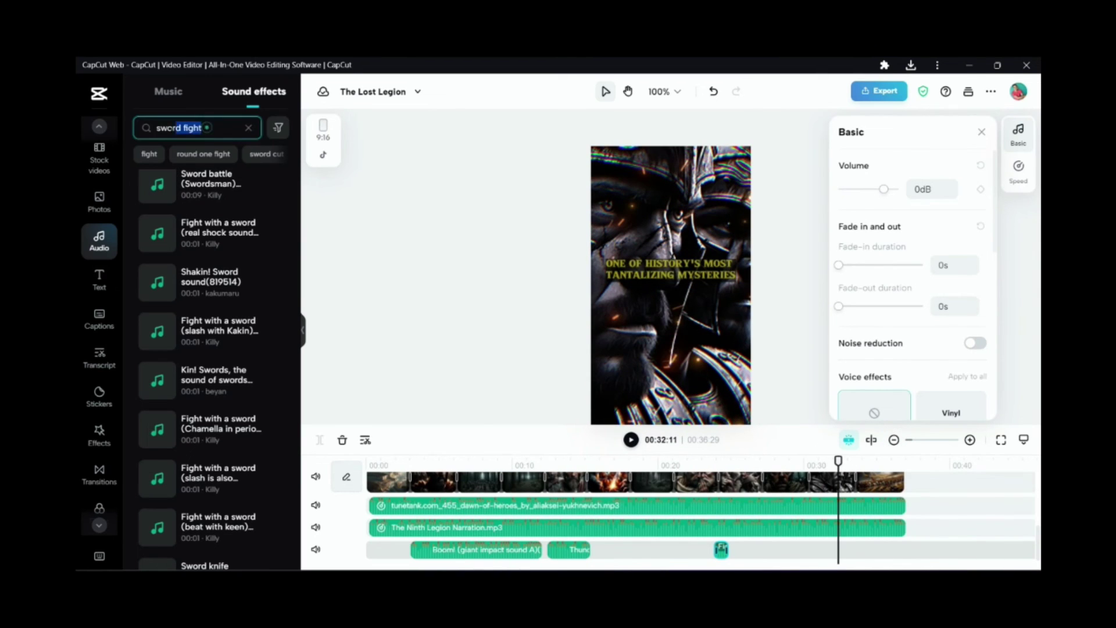
type("sparks")
key("Return")
left_click(157, 372)
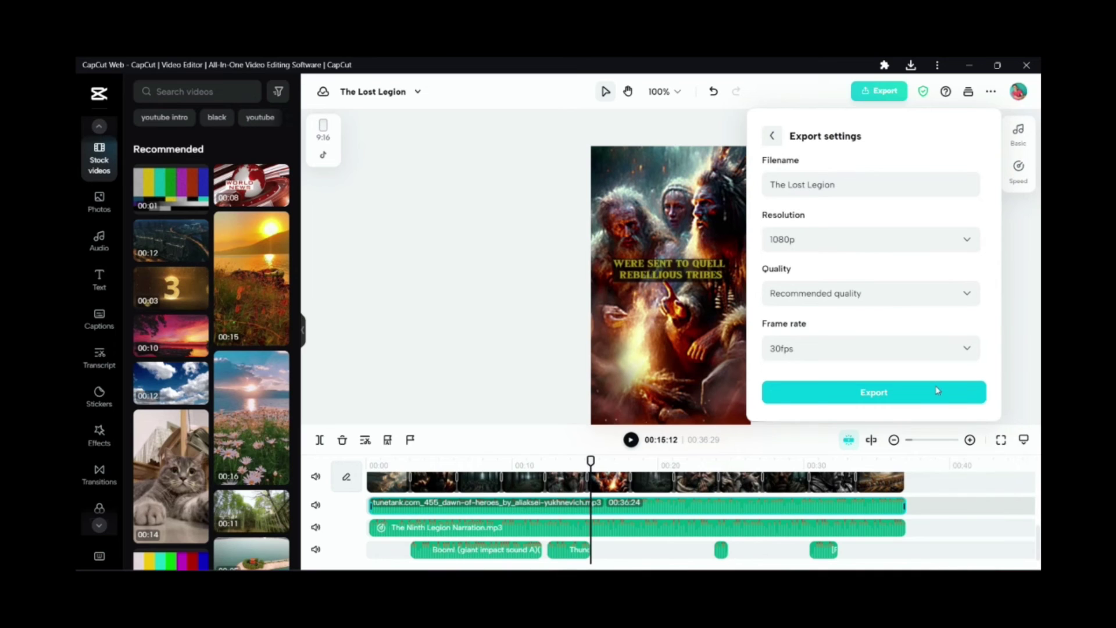
Step: Export the video as The Lost Legion at 1080p, recommended quality and 30fps
left_click(839, 391)
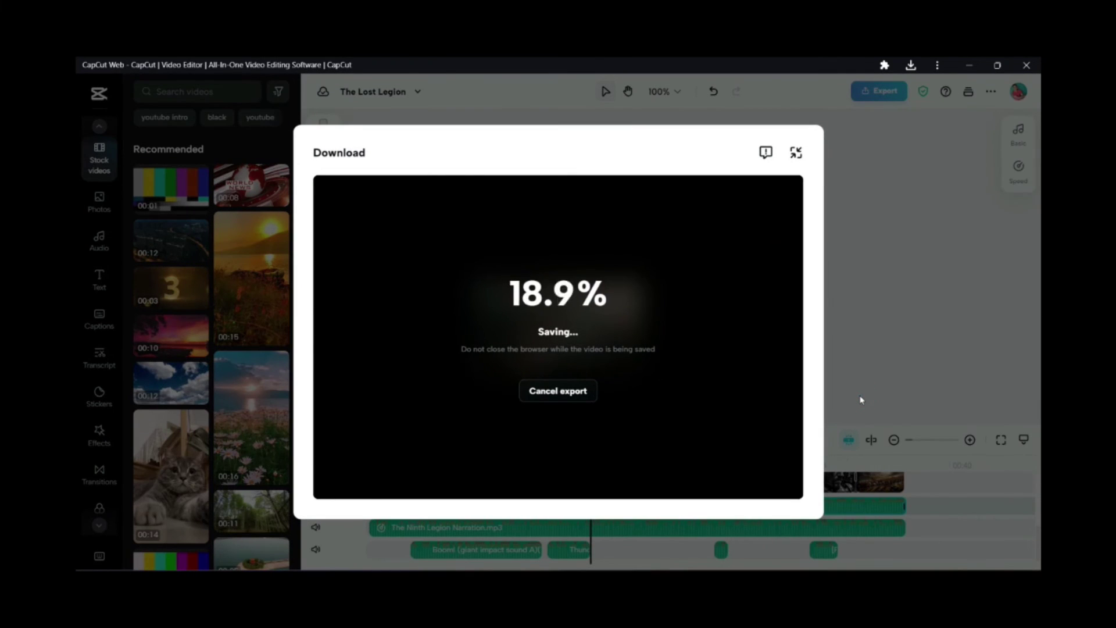